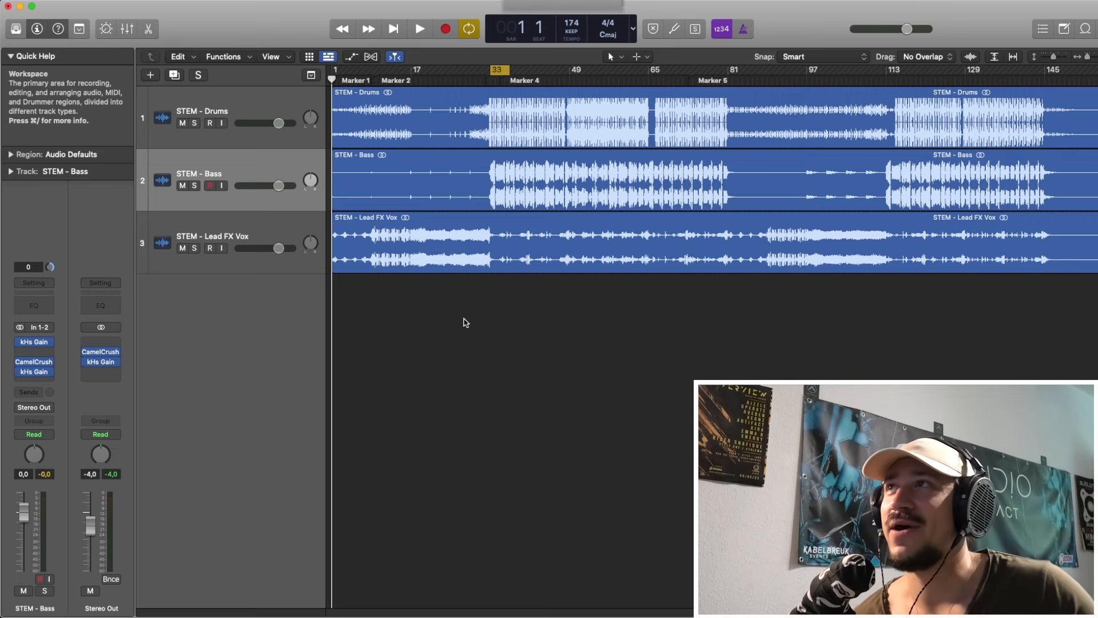
Check the kHs Gain plug-in on the STEM - Bass track and bounce the bass region in place to a new track.
click(38, 344)
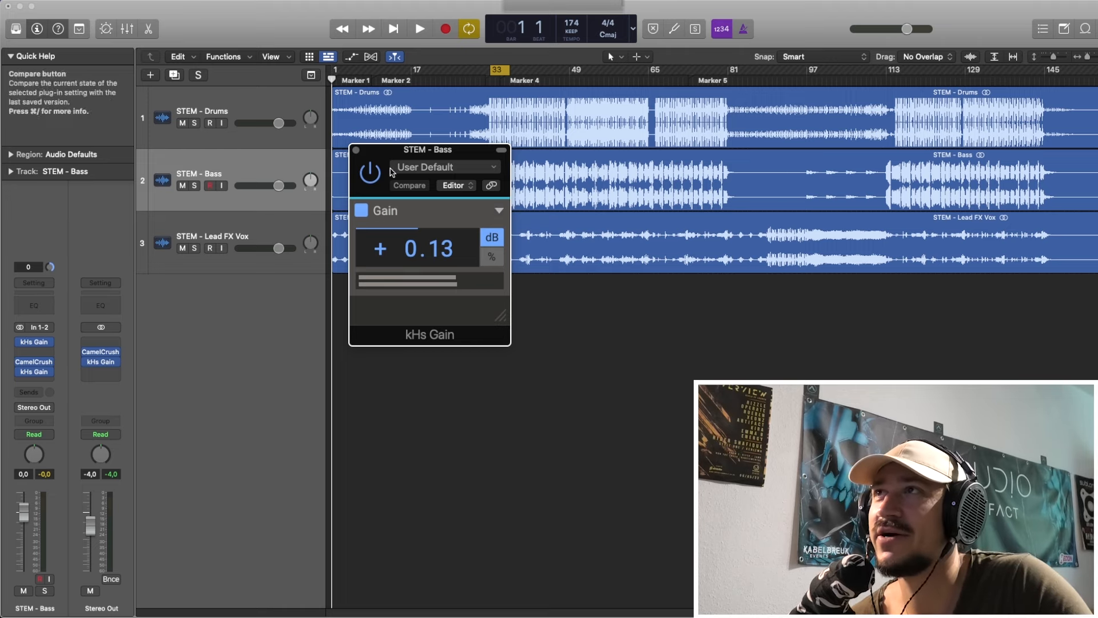
click(356, 150)
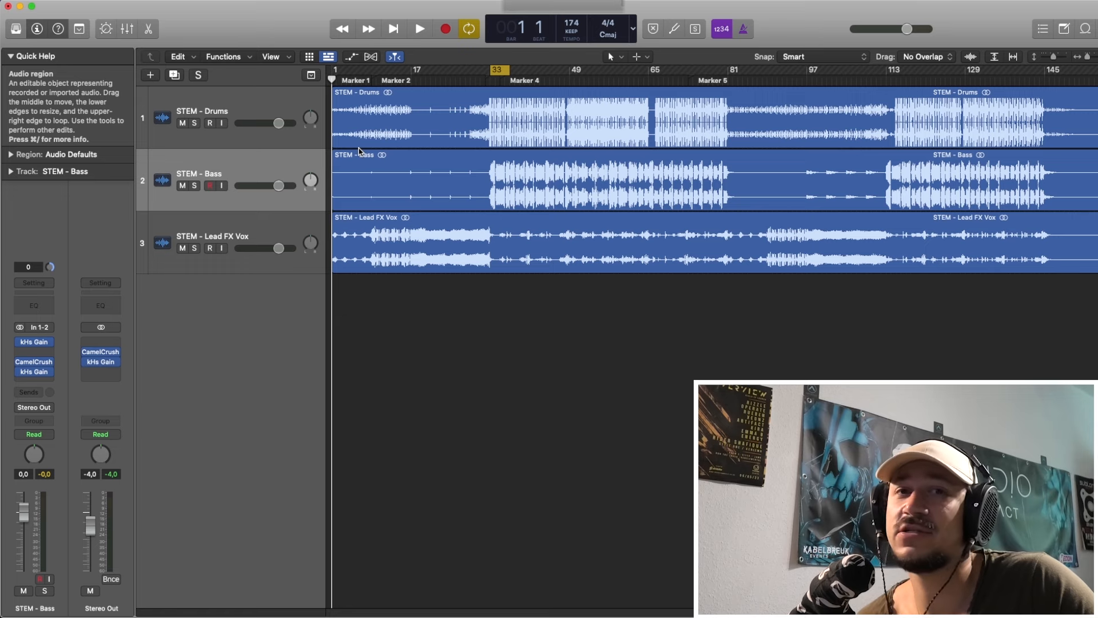
click(366, 183)
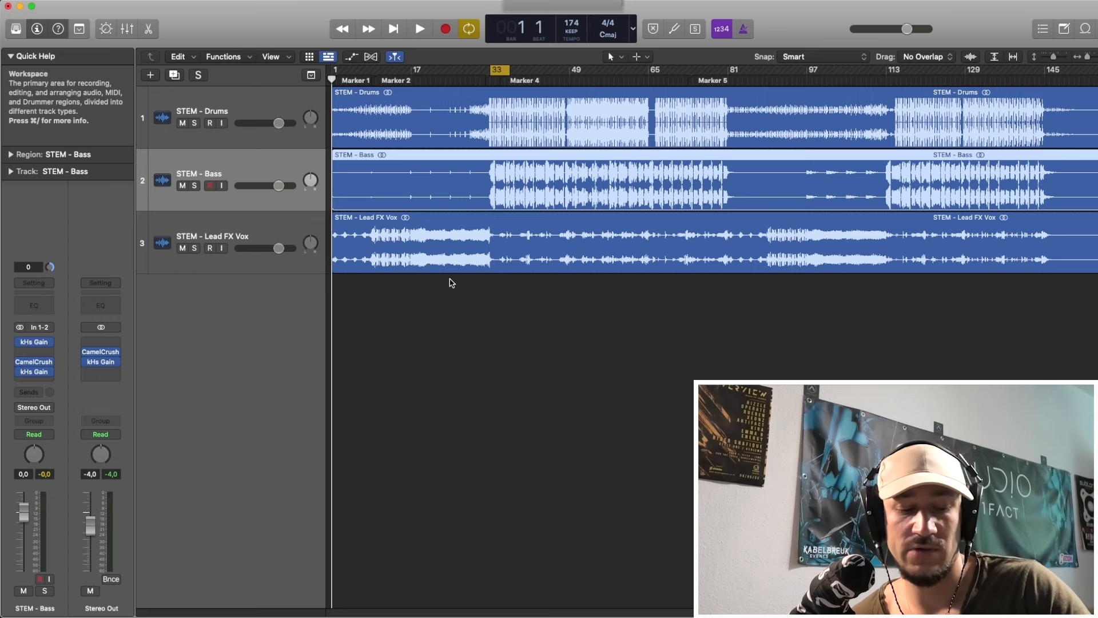
key(ctrl+b)
key(Return)
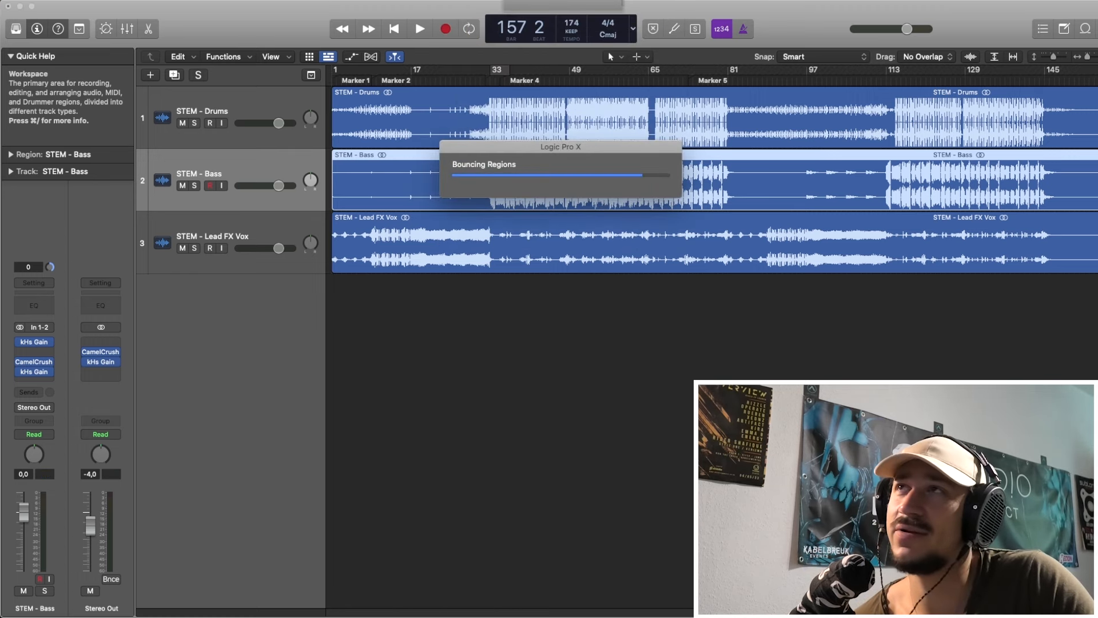
Solo the original STEM - Bass track and audition it over the cycle area at bar 33.
click(207, 167)
click(195, 185)
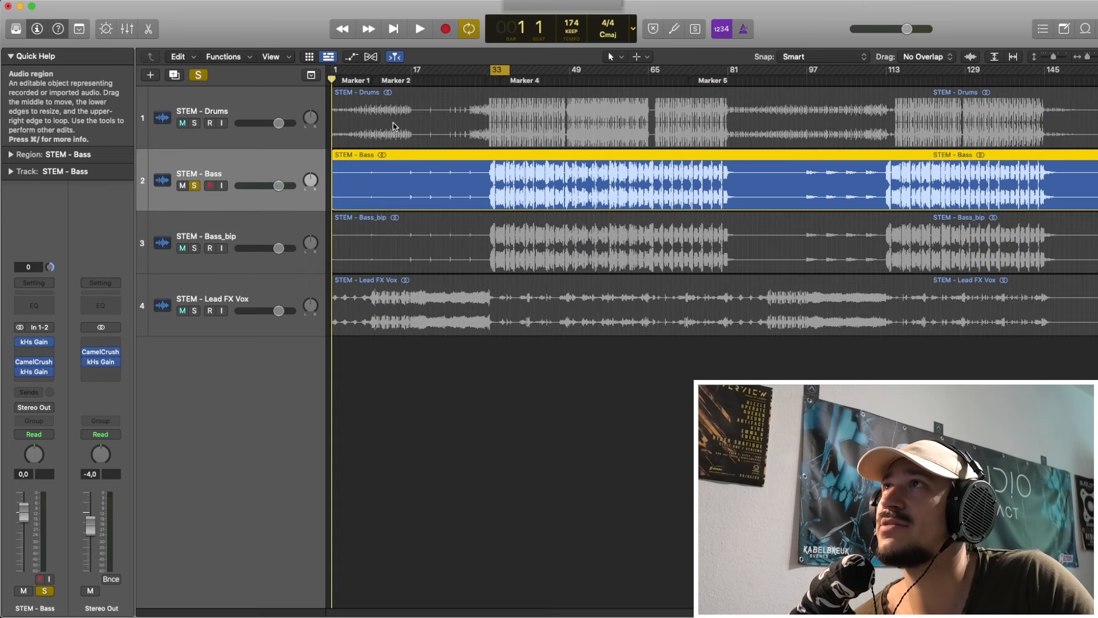
key(space)
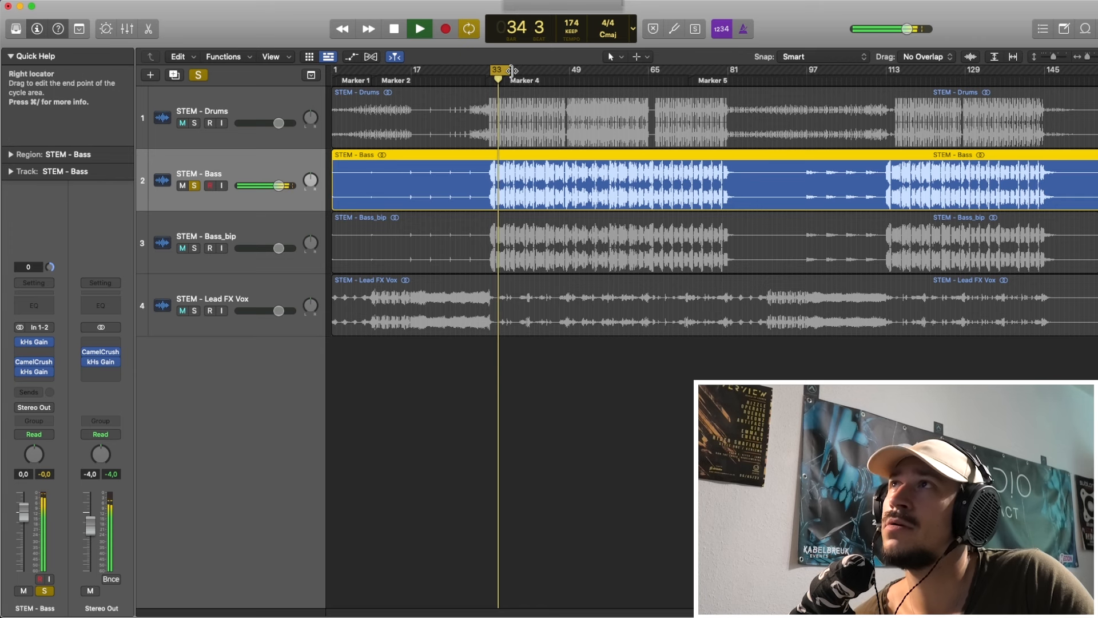
key(space)
Solo the bounced STEM - Bass_bip track and take the original STEM - Bass track out of solo.
key(super+Right)
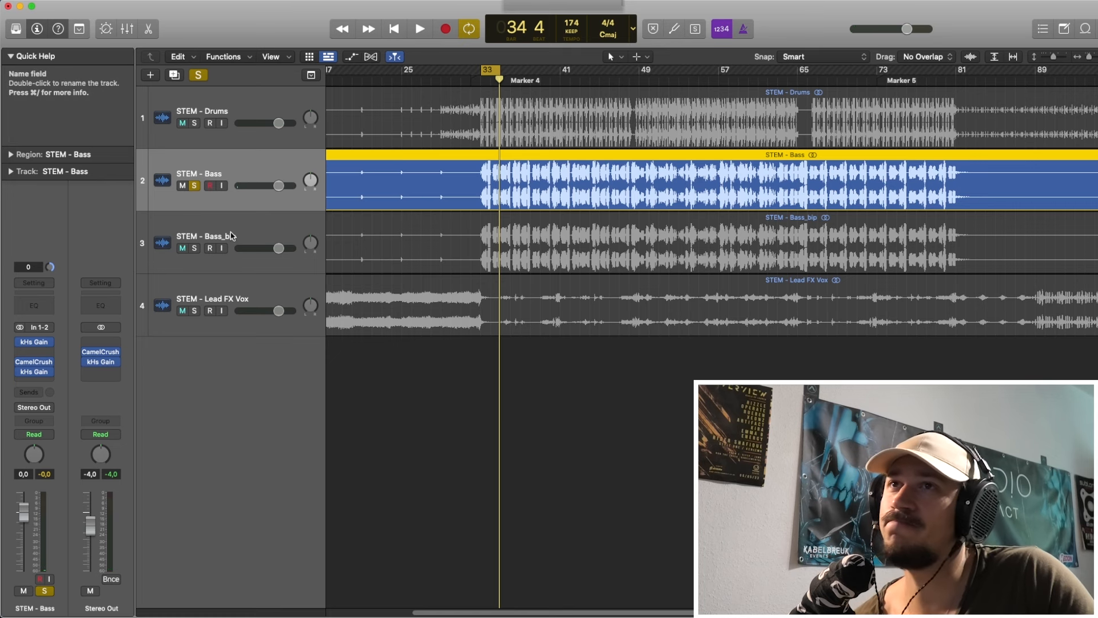
click(195, 250)
click(194, 250)
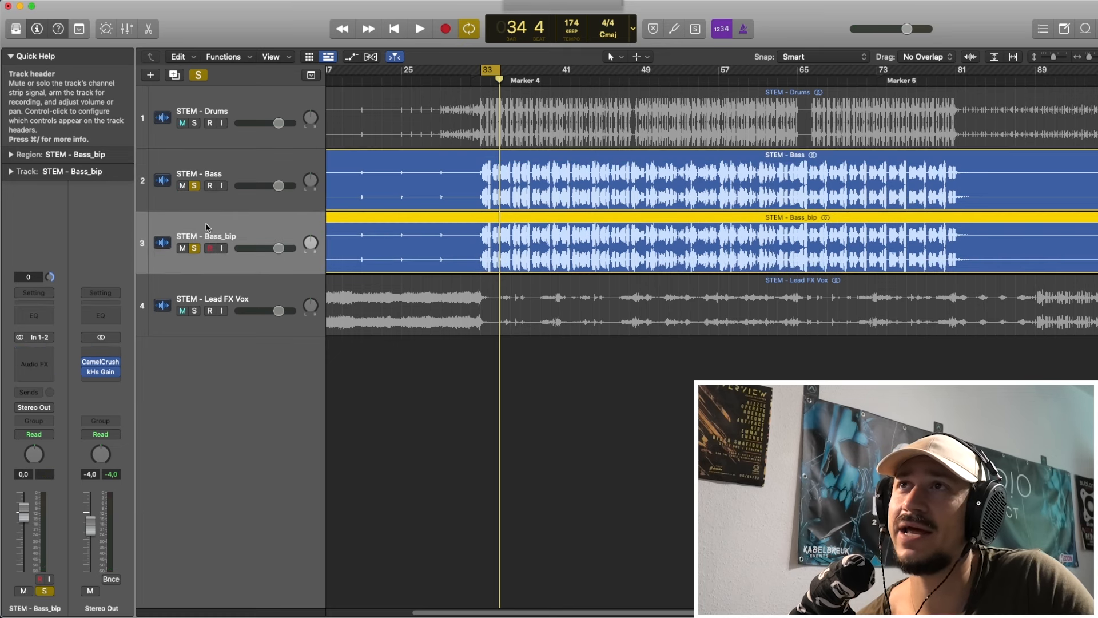
click(195, 185)
Insert the OCS-45 cassette simulation plug-in on the STEM - Bass_bip track.
click(39, 355)
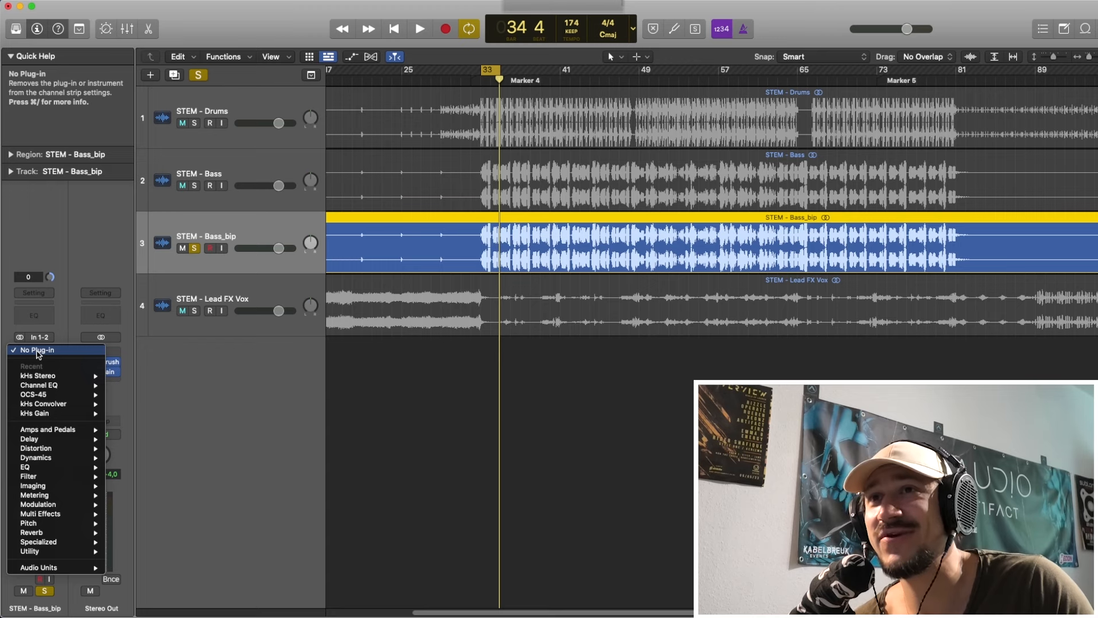
mouse_move(51, 394)
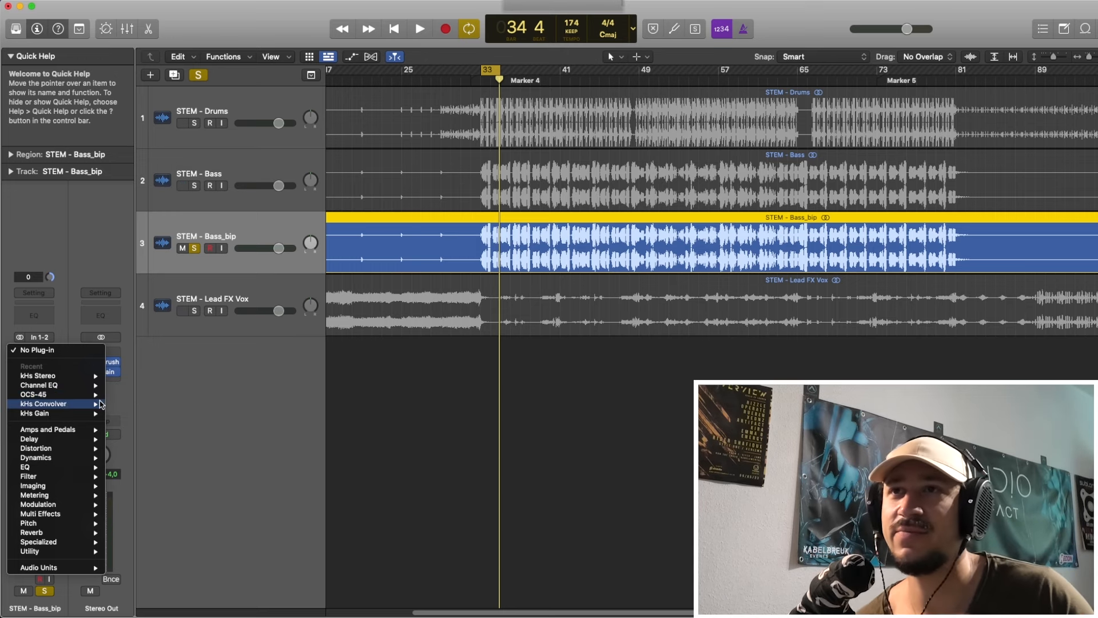
click(118, 394)
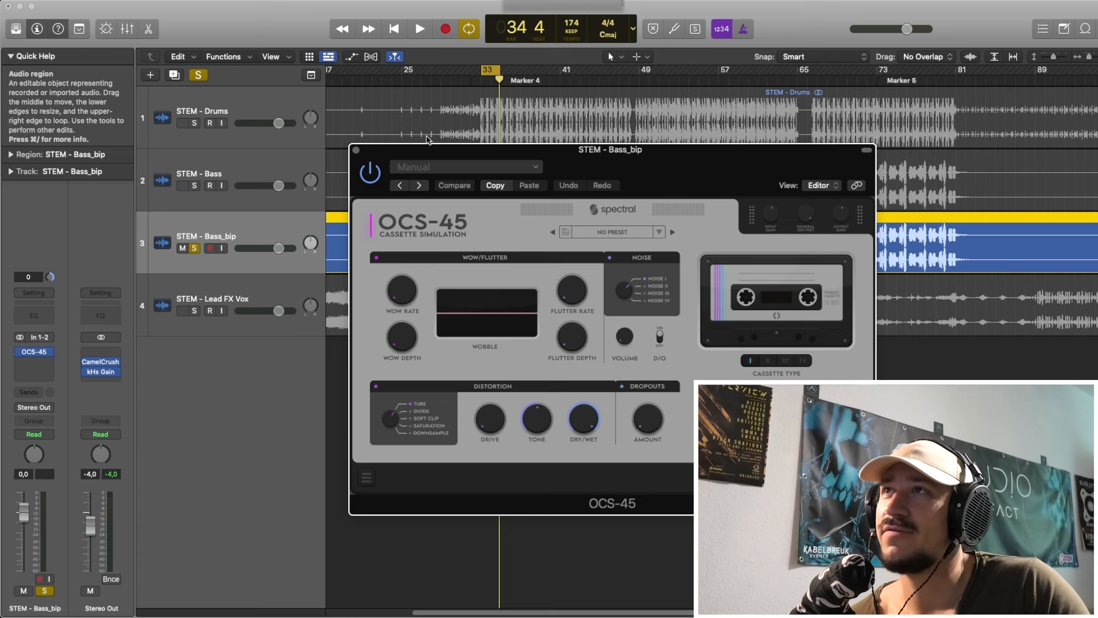
drag(546, 170, 449, 156)
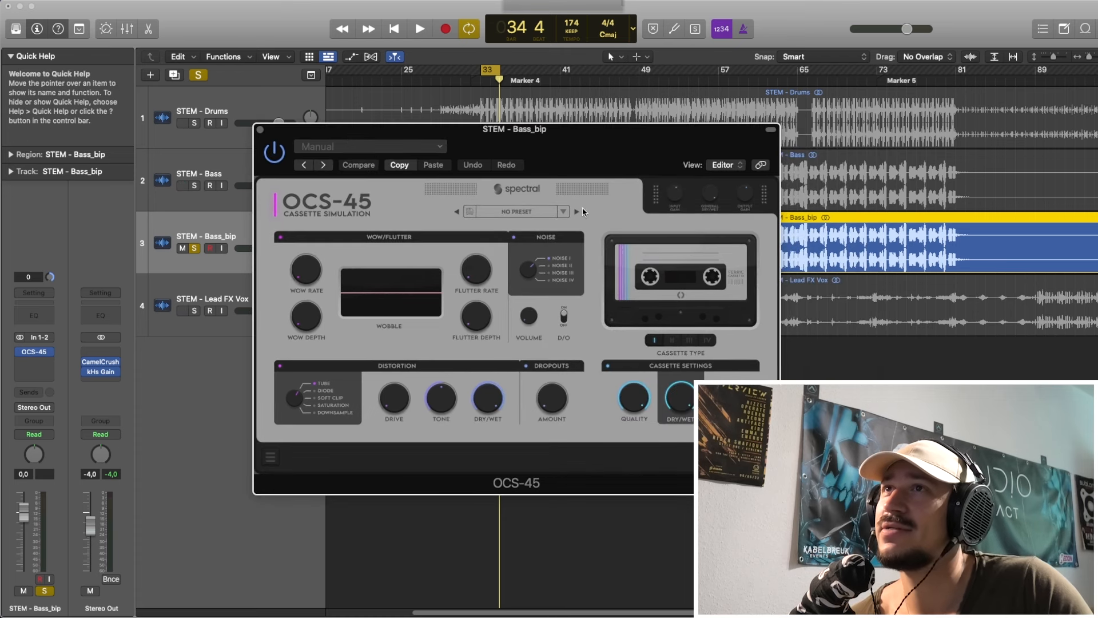
Solo the original STEM - Bass track alongside the bounced copy and audition both together.
key(space)
click(194, 185)
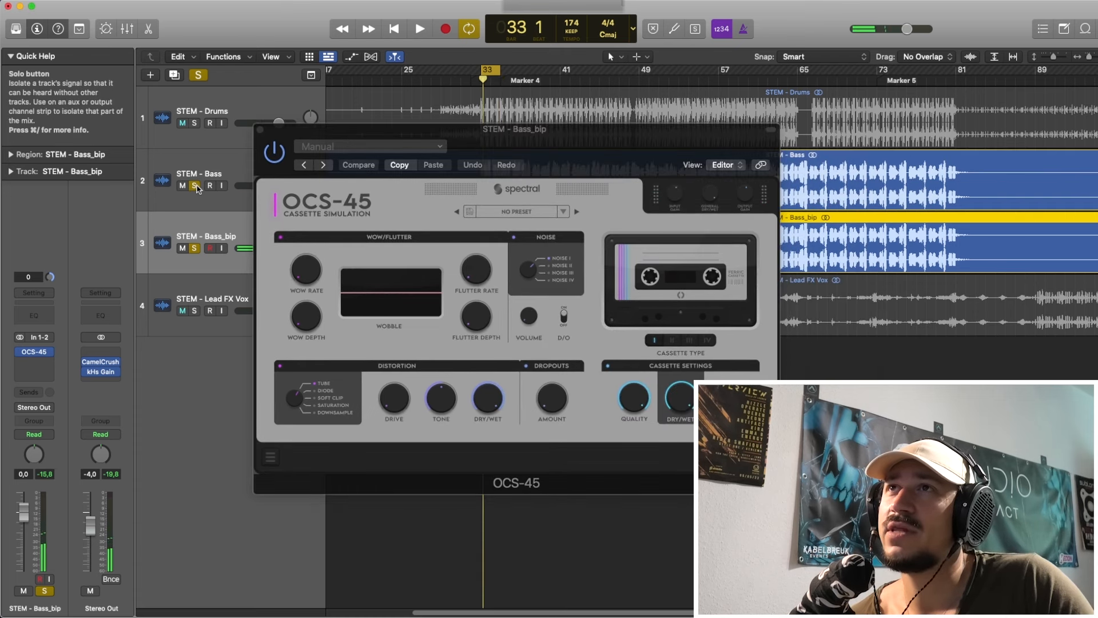
drag(314, 131, 338, 153)
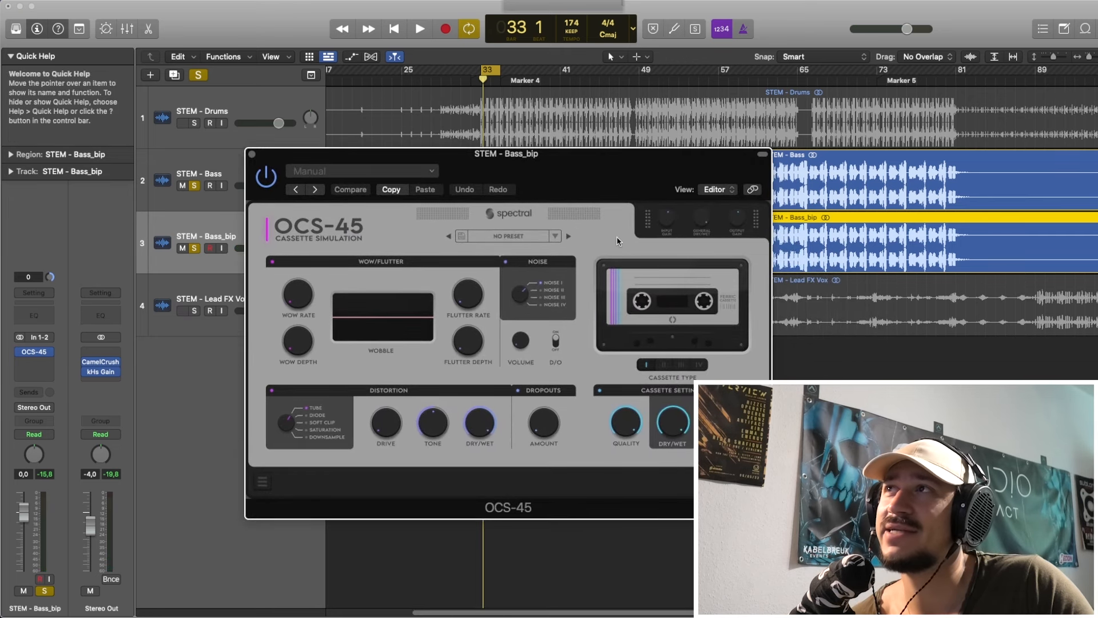
key(space)
key(space)
Step through the OCS-45 presets from Init to 03 Lo-Fi That Loop, auditioning them with both bass tracks.
click(569, 236)
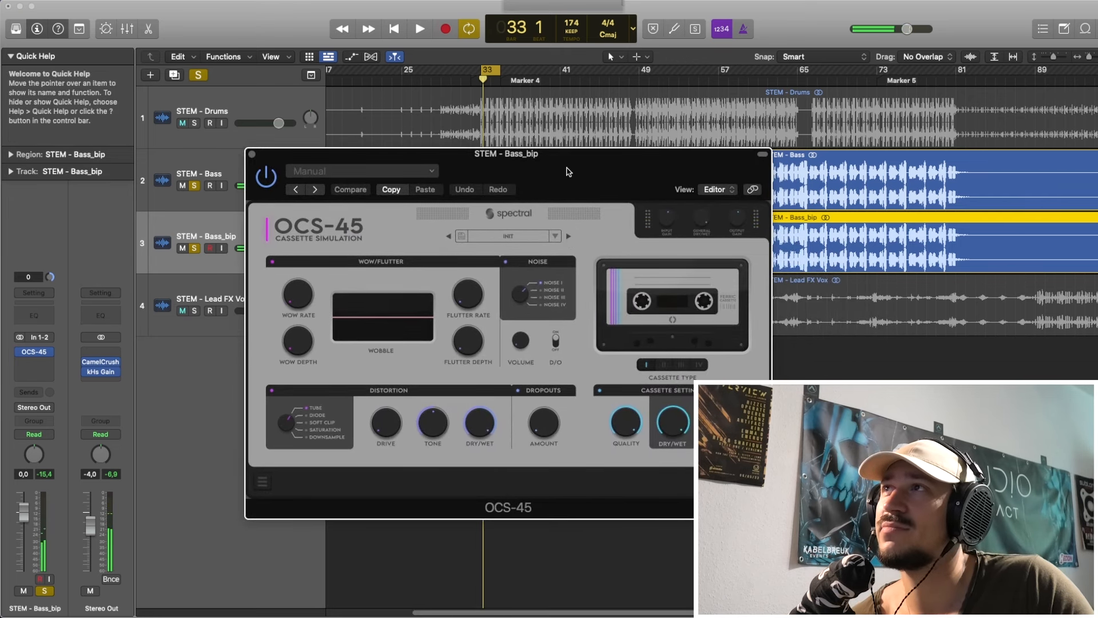
drag(567, 172, 561, 155)
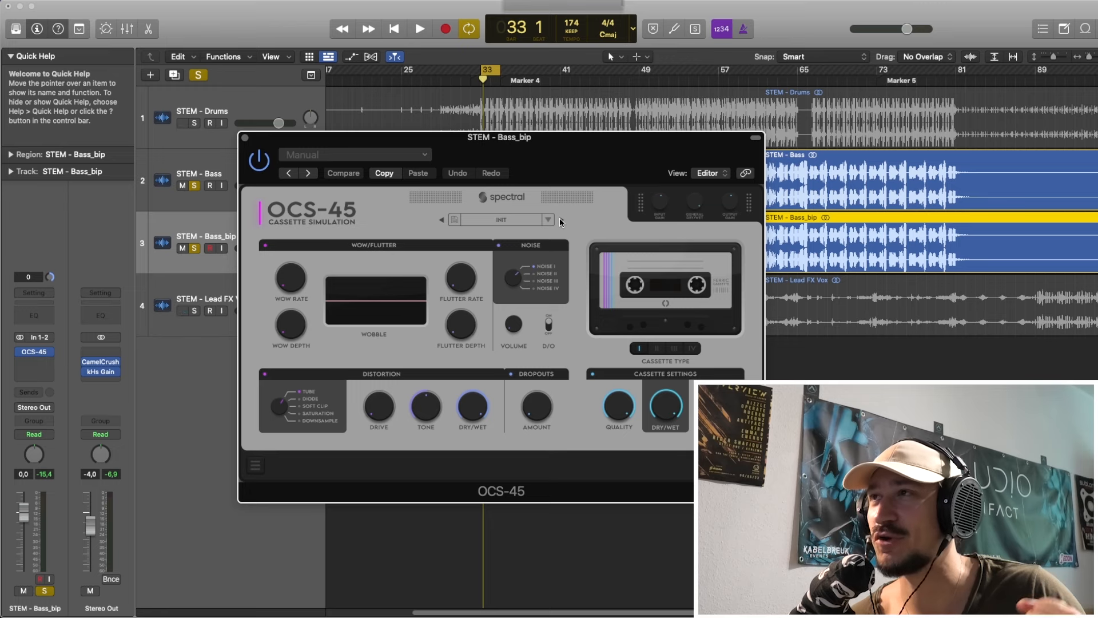
click(559, 219)
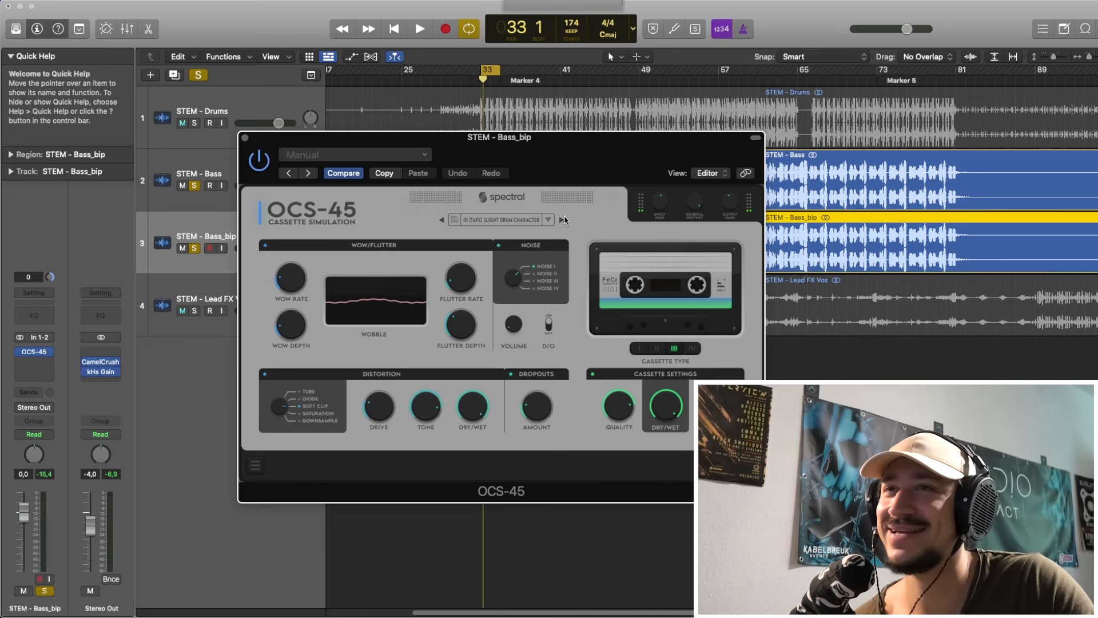
key(space)
click(563, 221)
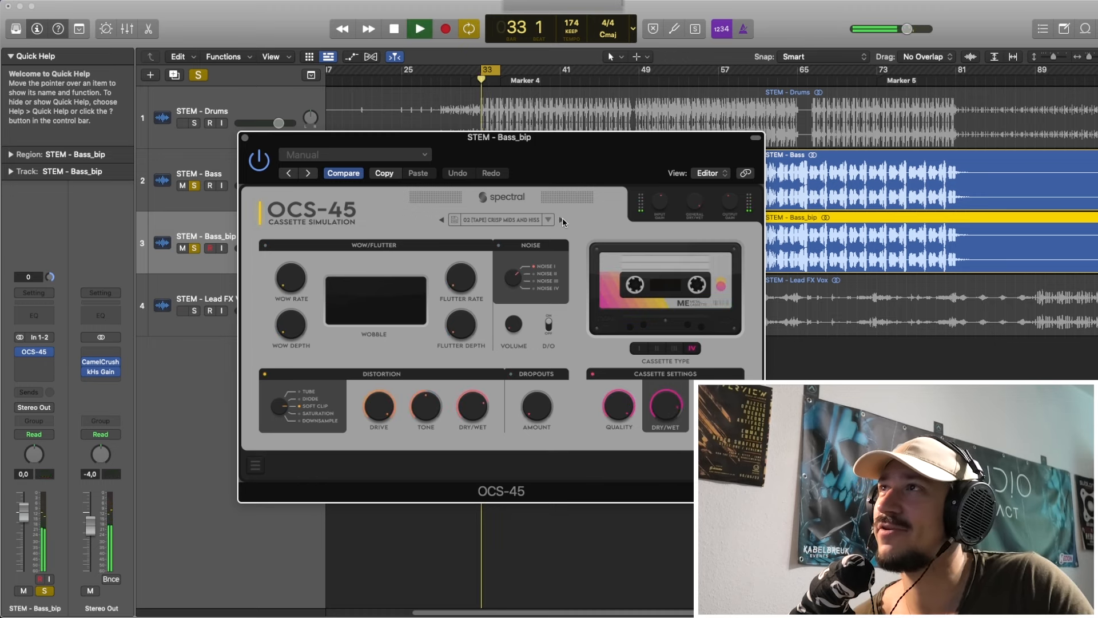
key(space)
click(562, 220)
key(space)
key(space)
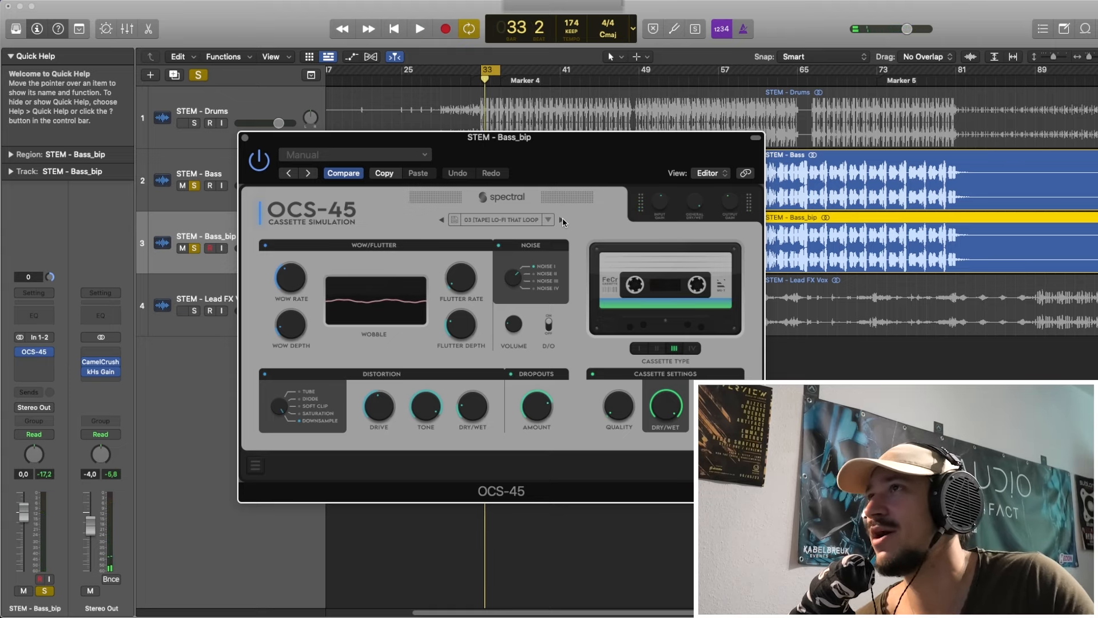
key(space)
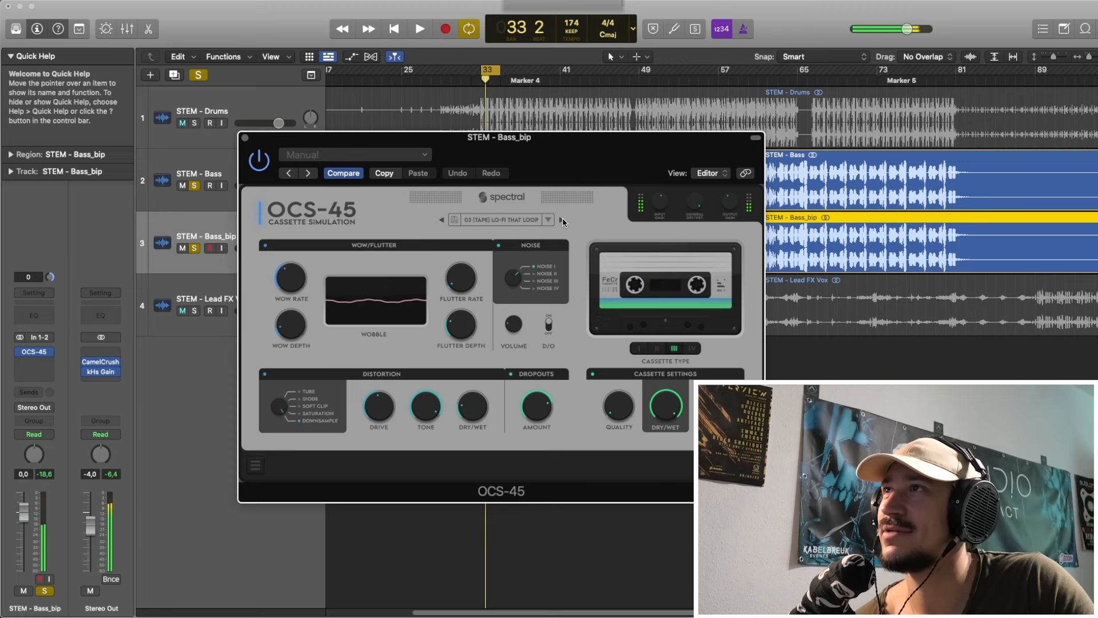
Step forward through the OCS-45 presets to 08 Spicy Waltzer, restarting playback to audition them.
click(562, 221)
click(563, 221)
click(563, 221)
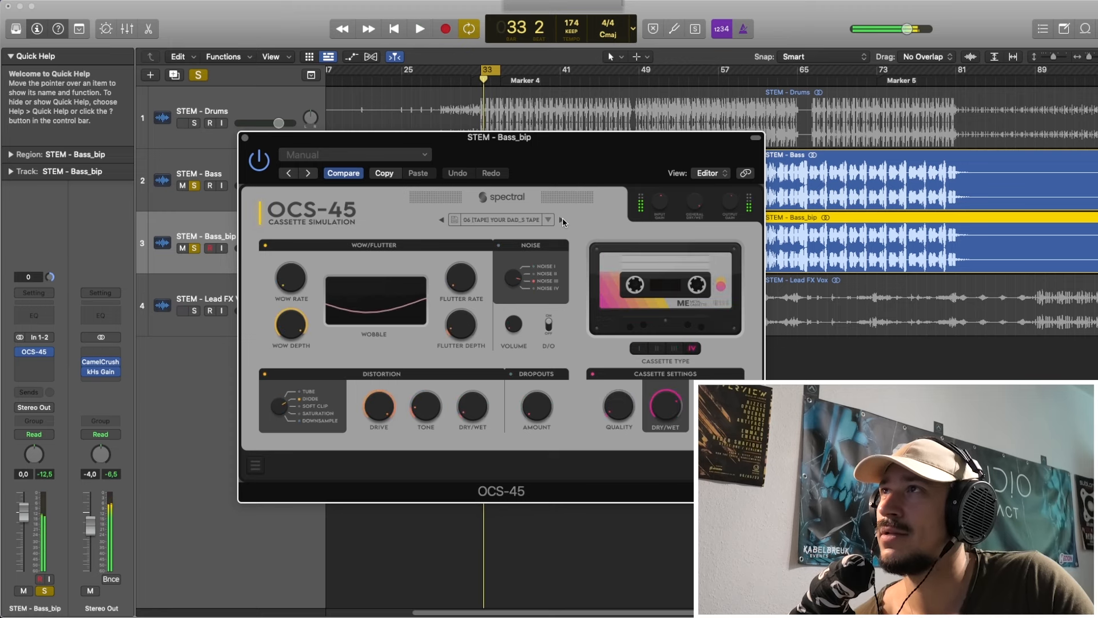
click(563, 221)
key(space)
click(563, 221)
key(space)
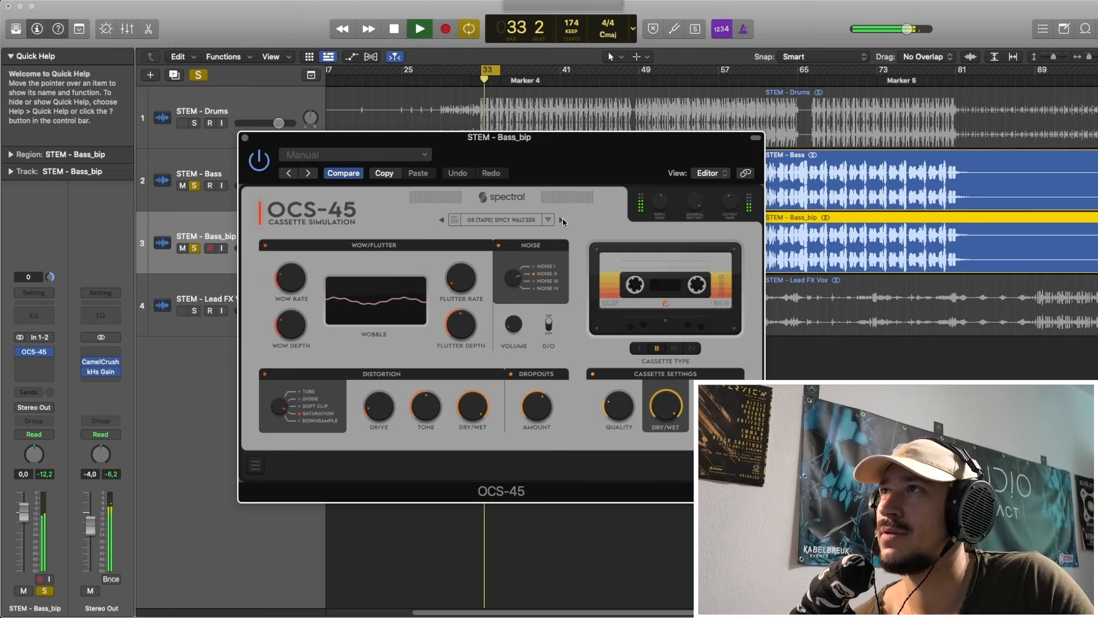
Choose OCS-45 preset 10 Rainy Taps and audition it with both bass tracks.
key(space)
click(562, 221)
click(562, 221)
key(space)
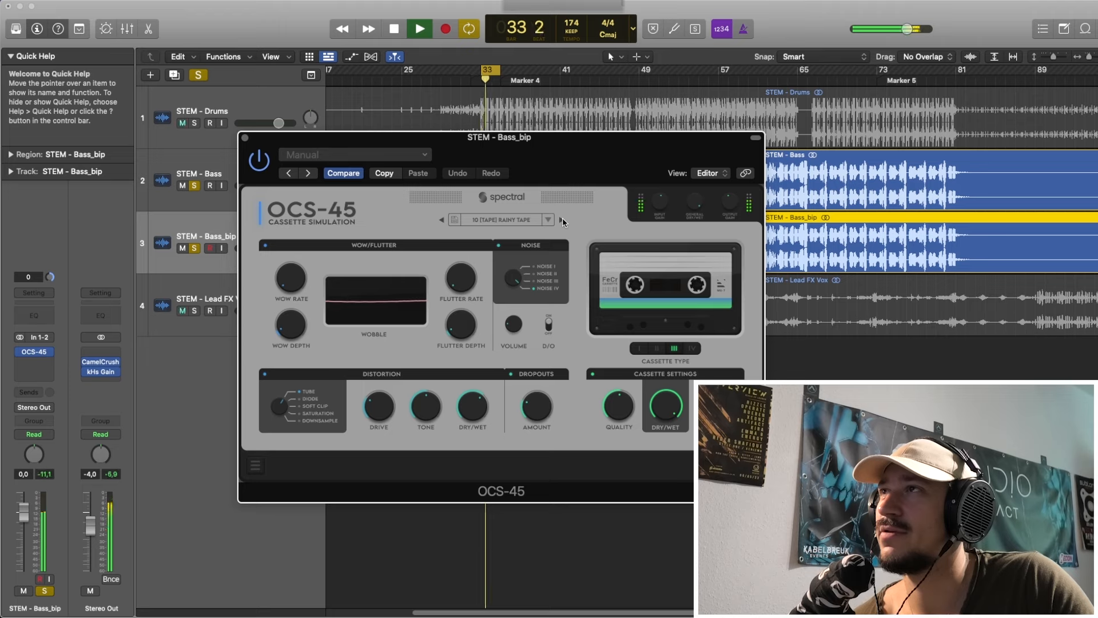
key(space)
key(space)
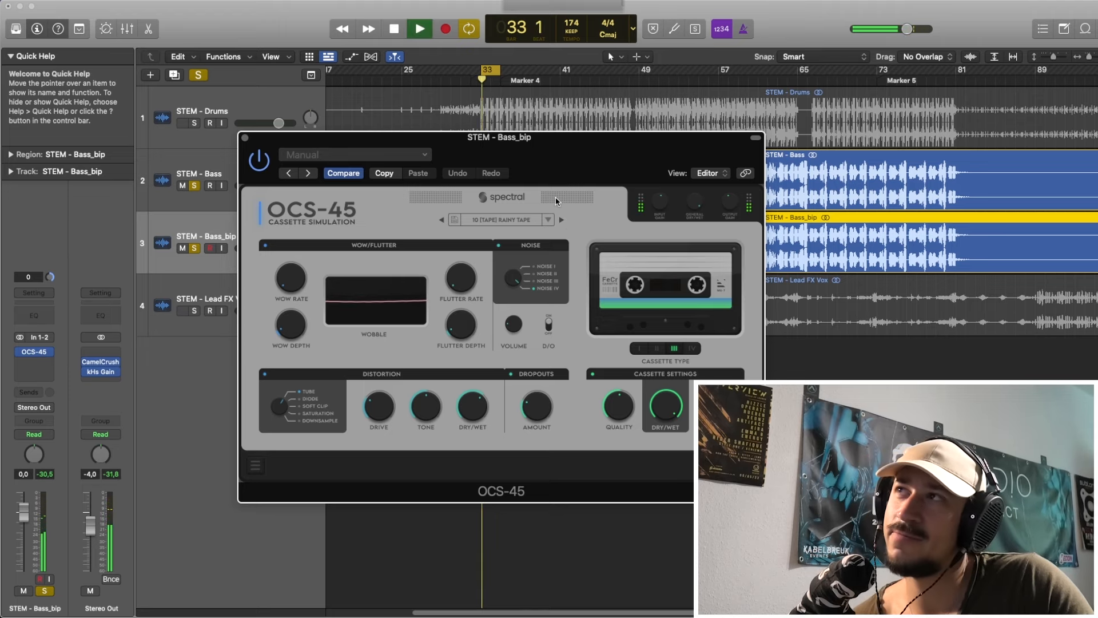
key(space)
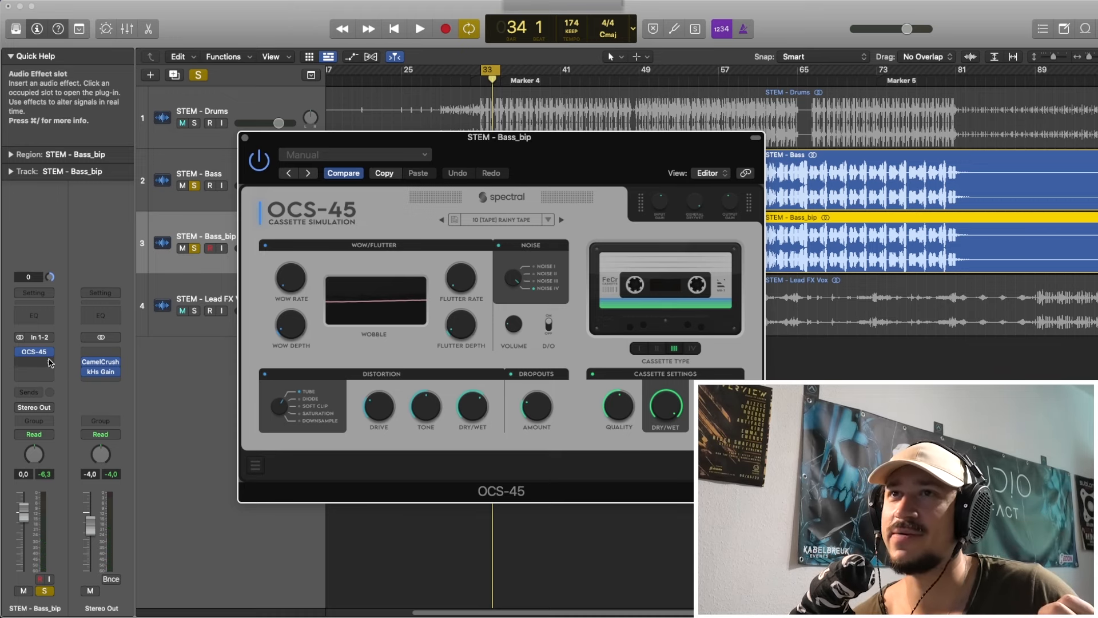
Insert the stereo kHs Convolver after OCS-45 on the STEM - Bass_bip track and close the OCS-45 window.
click(50, 362)
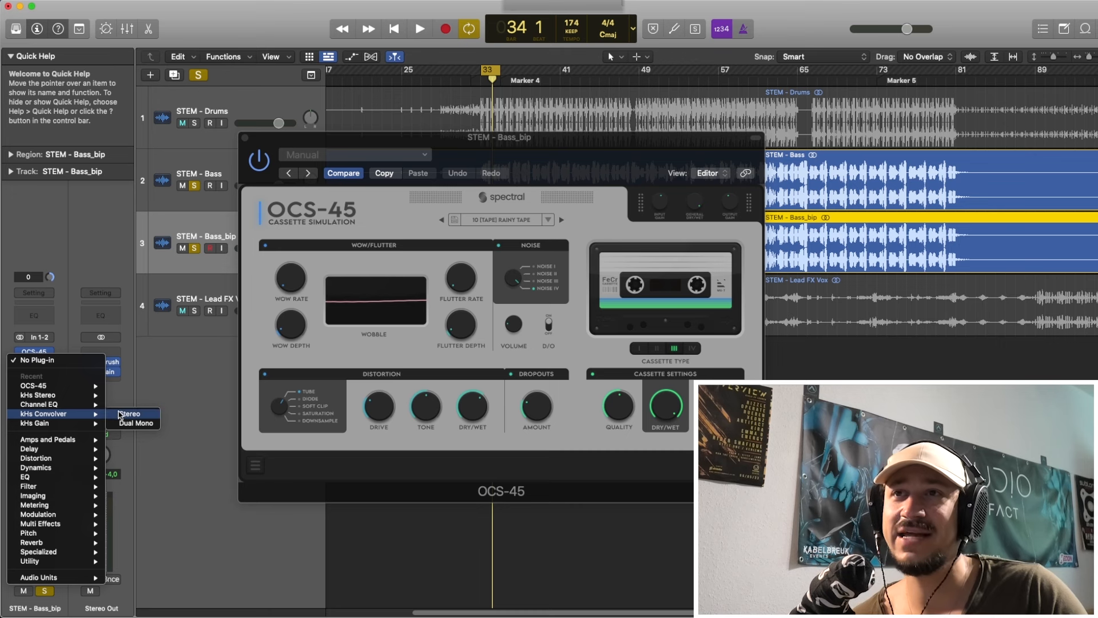
click(128, 413)
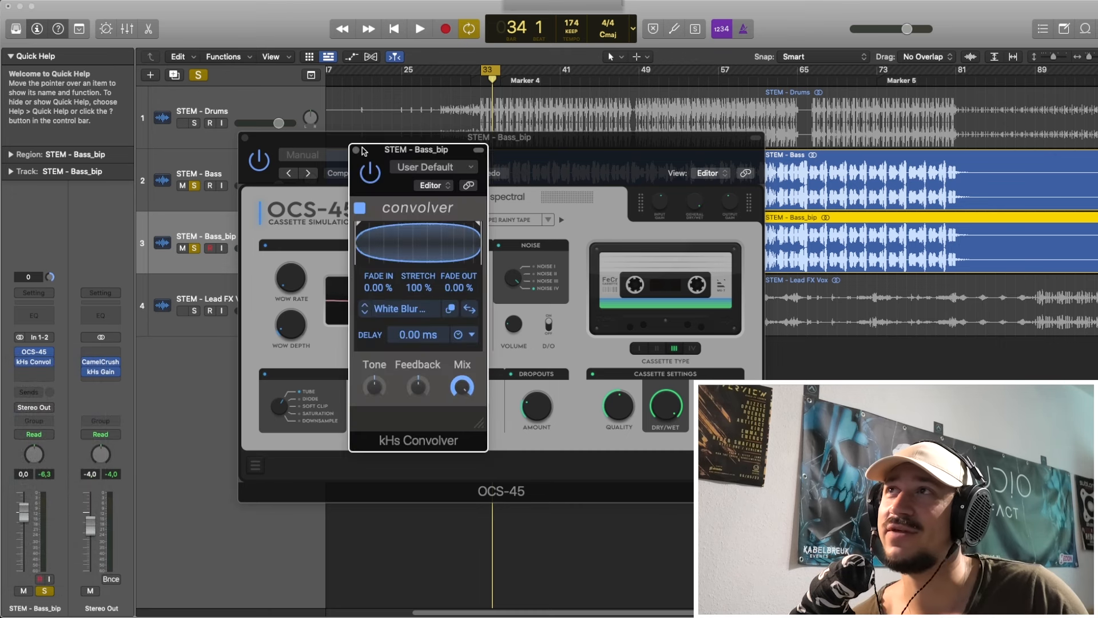
click(248, 137)
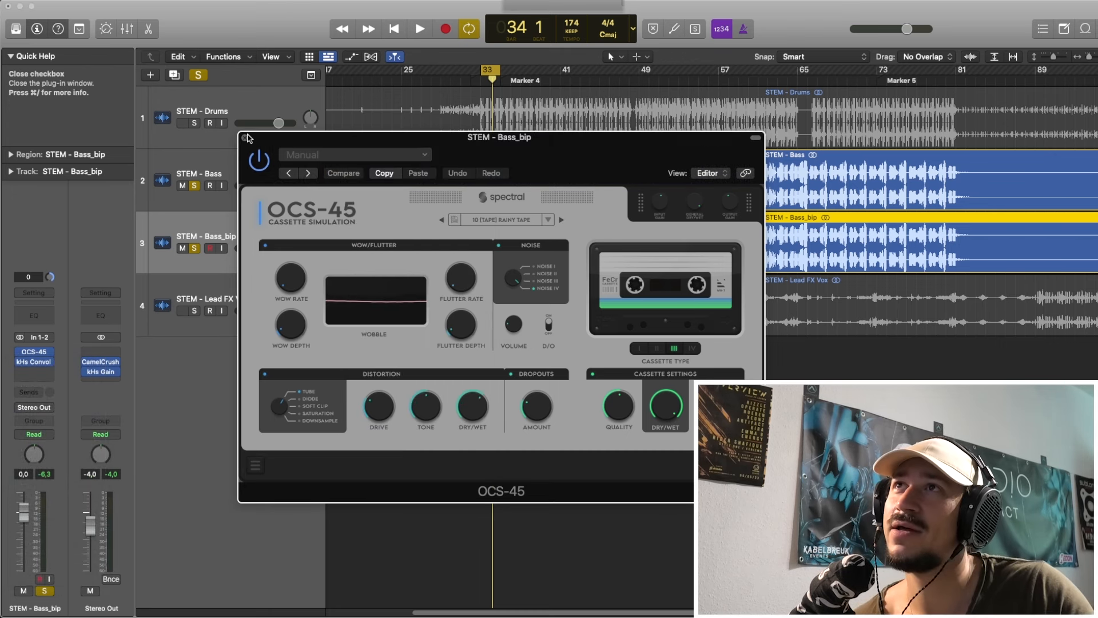
click(247, 137)
drag(409, 146, 349, 144)
Audition the convolver and load the White Decay 50 ms impulse response from the Synthetic factory folder.
key(space)
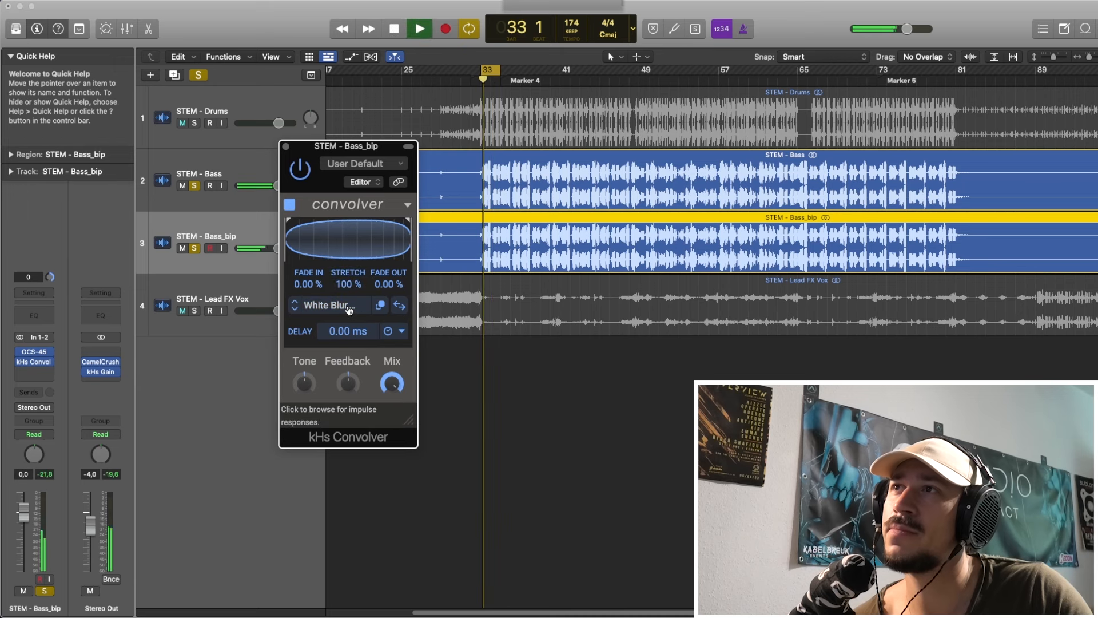
key(space)
click(329, 305)
scroll(643, 535, down, 3)
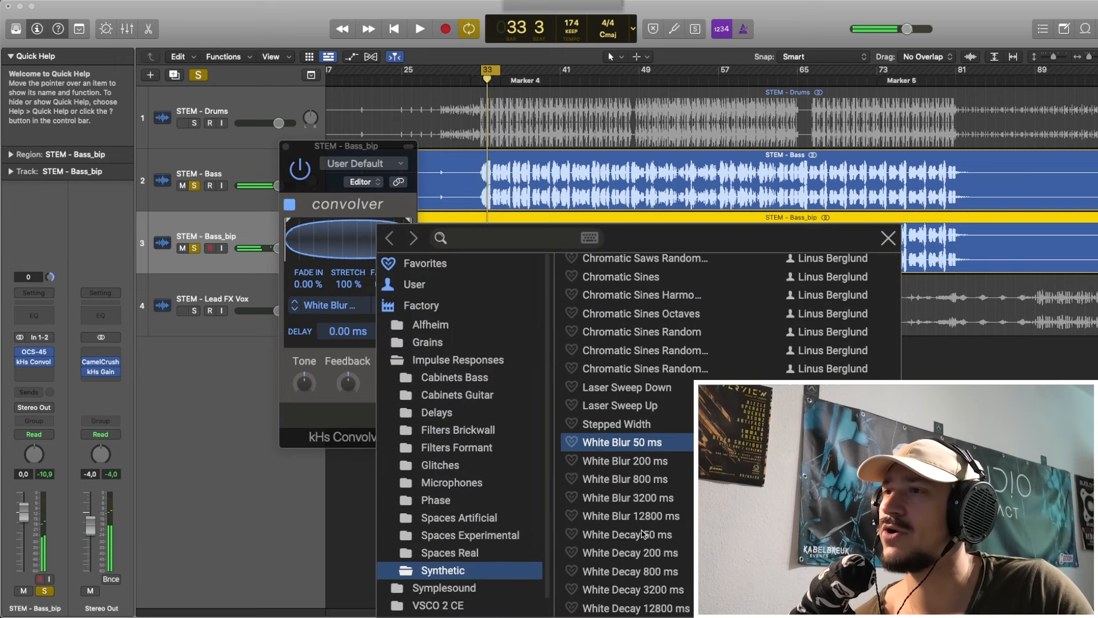
drag(356, 149, 263, 52)
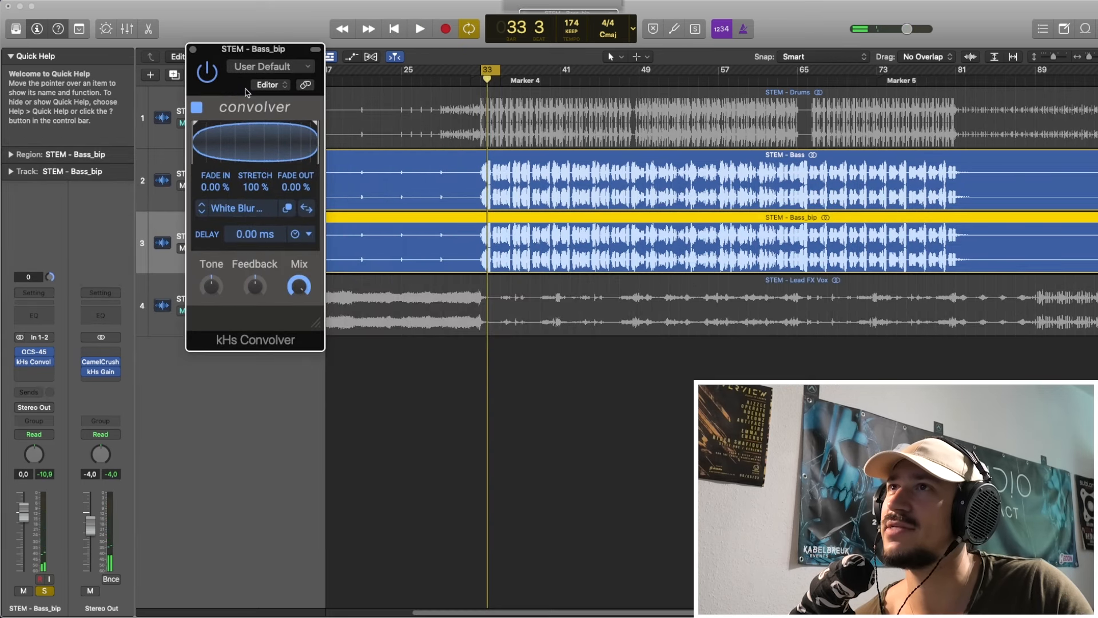
click(240, 207)
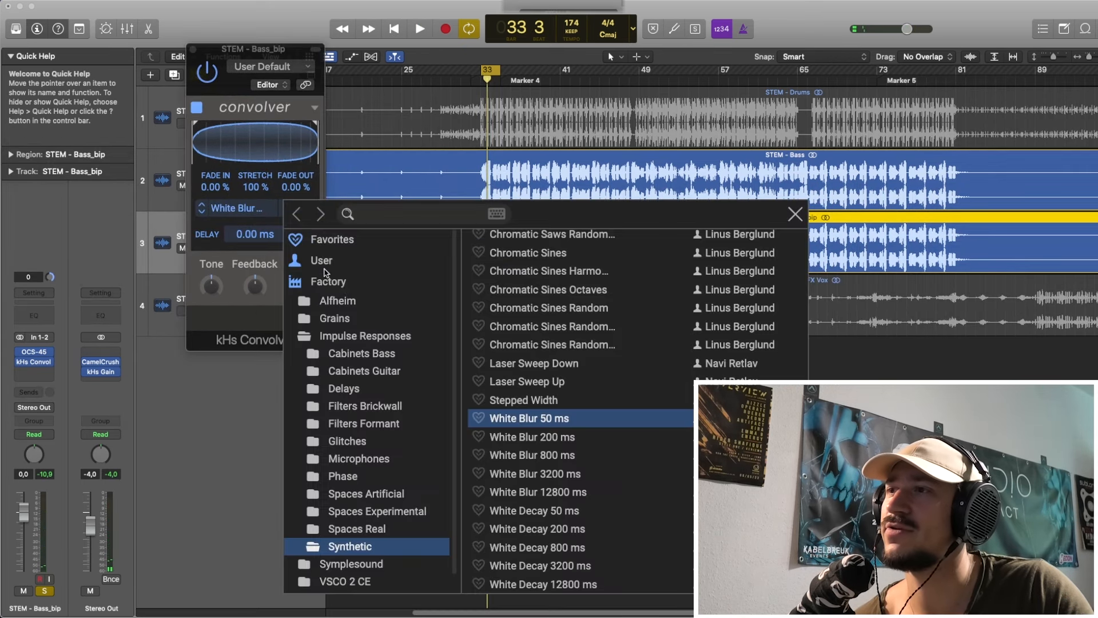
click(566, 511)
Compare the White Decay 50 ms and White Blur 50 ms impulse responses during playback, ending on White Decay 50 ms.
key(space)
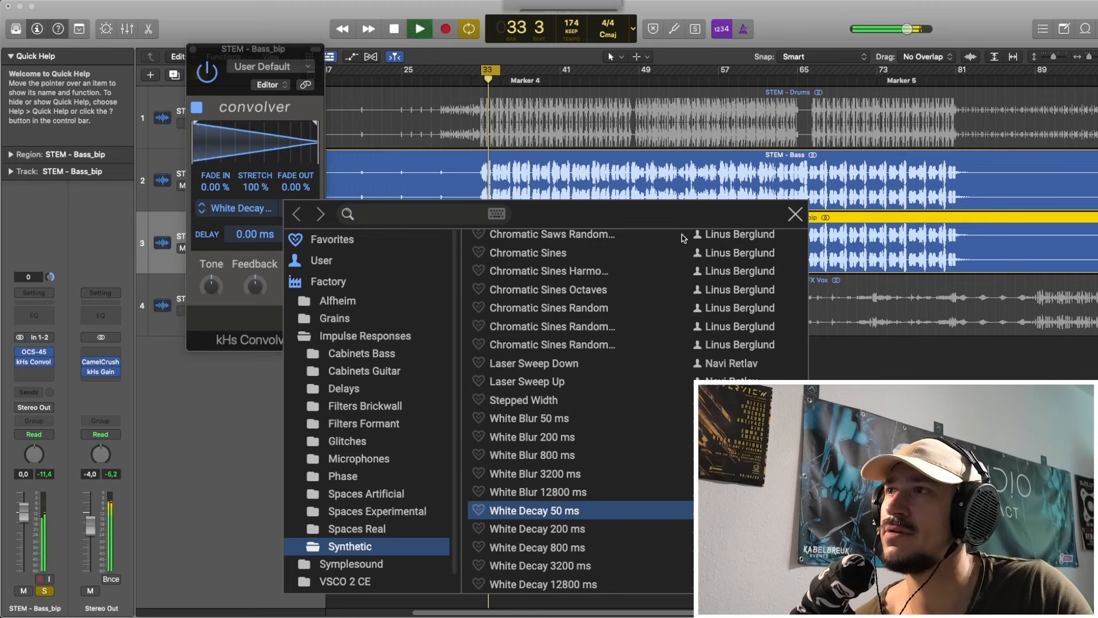
key(space)
click(566, 418)
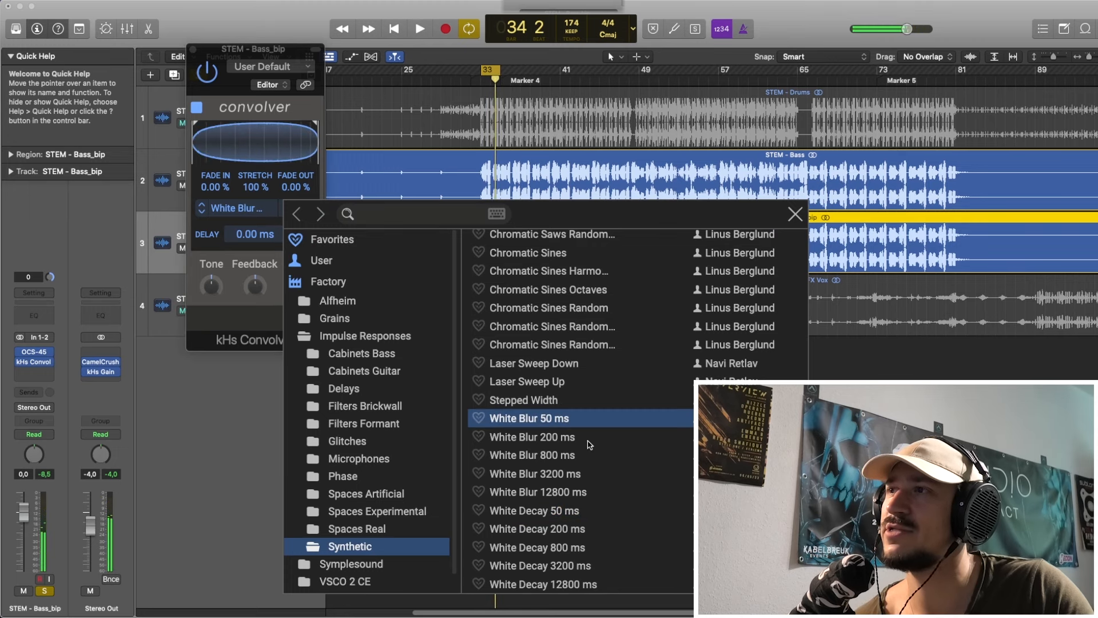
key(space)
click(589, 510)
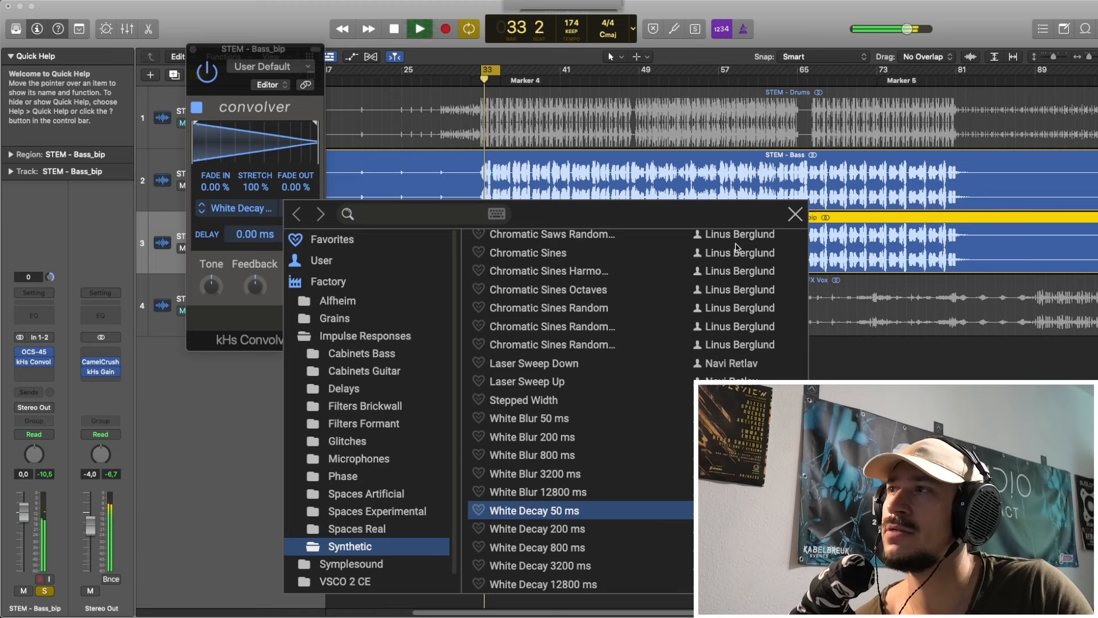
Close the impulse response browser and the convolver window, and audition both bass tracks briefly.
key(space)
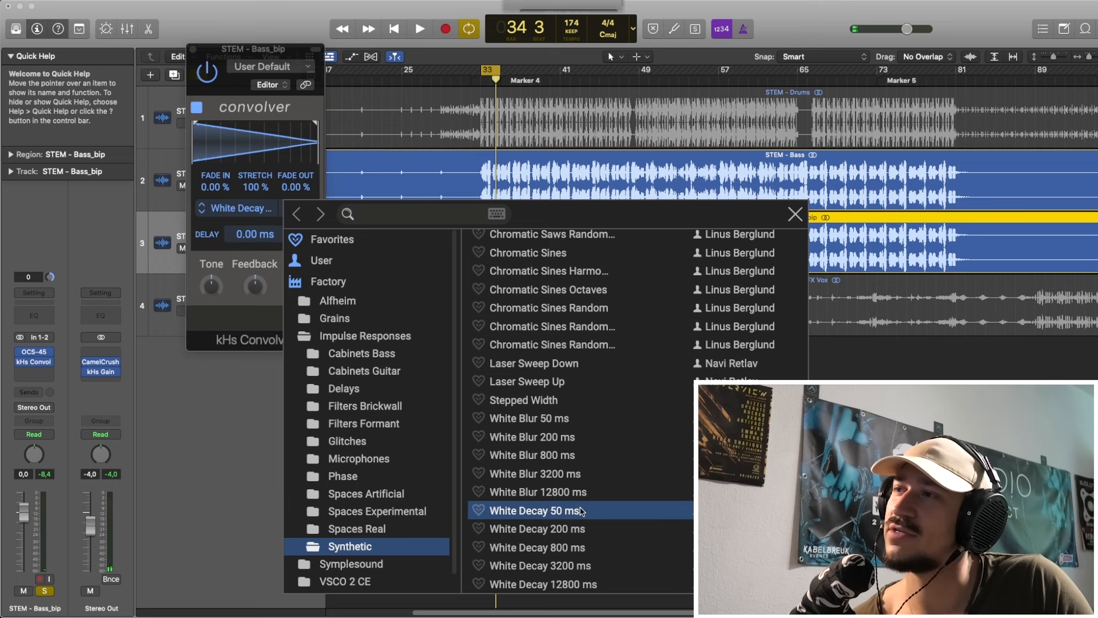
click(796, 216)
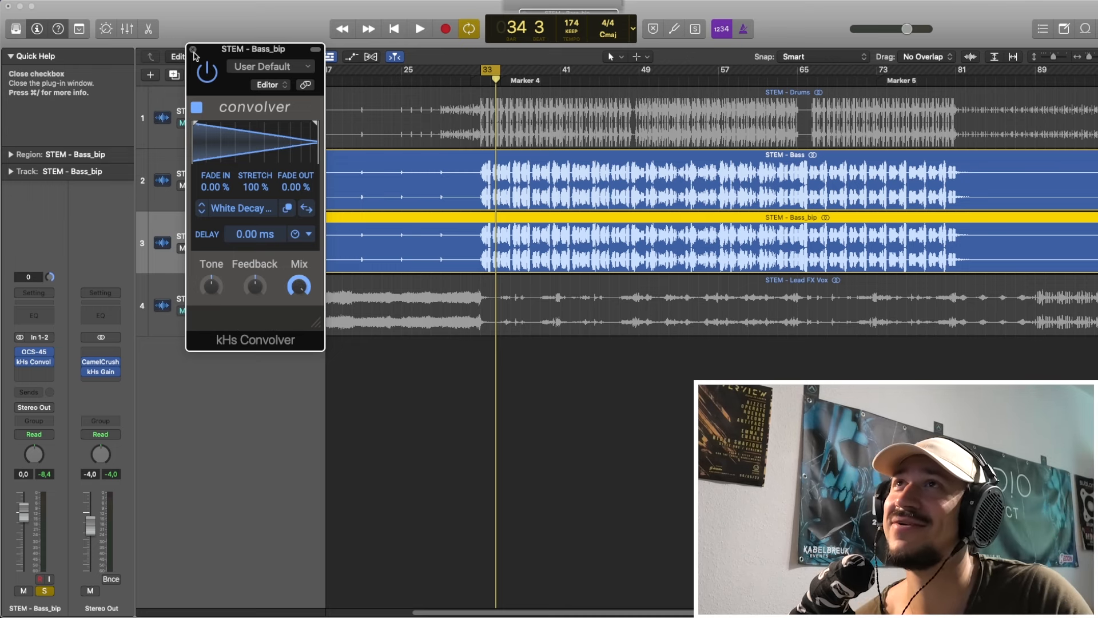
click(193, 50)
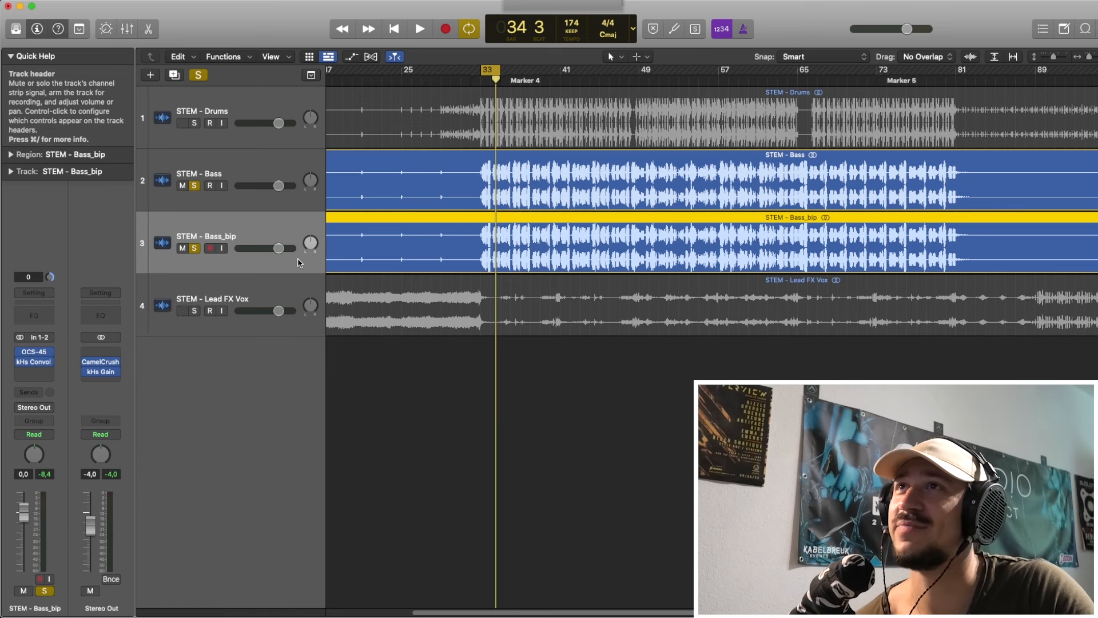
key(space)
key(space)
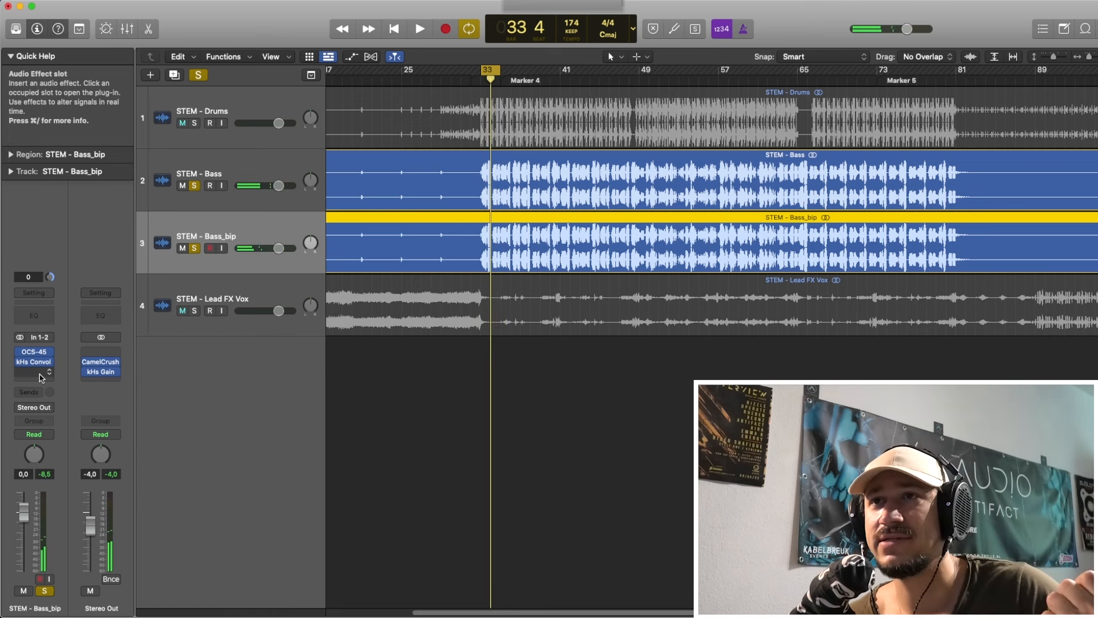
Insert a stereo kHs Stereo after the convolver on the STEM - Bass_bip track.
click(42, 372)
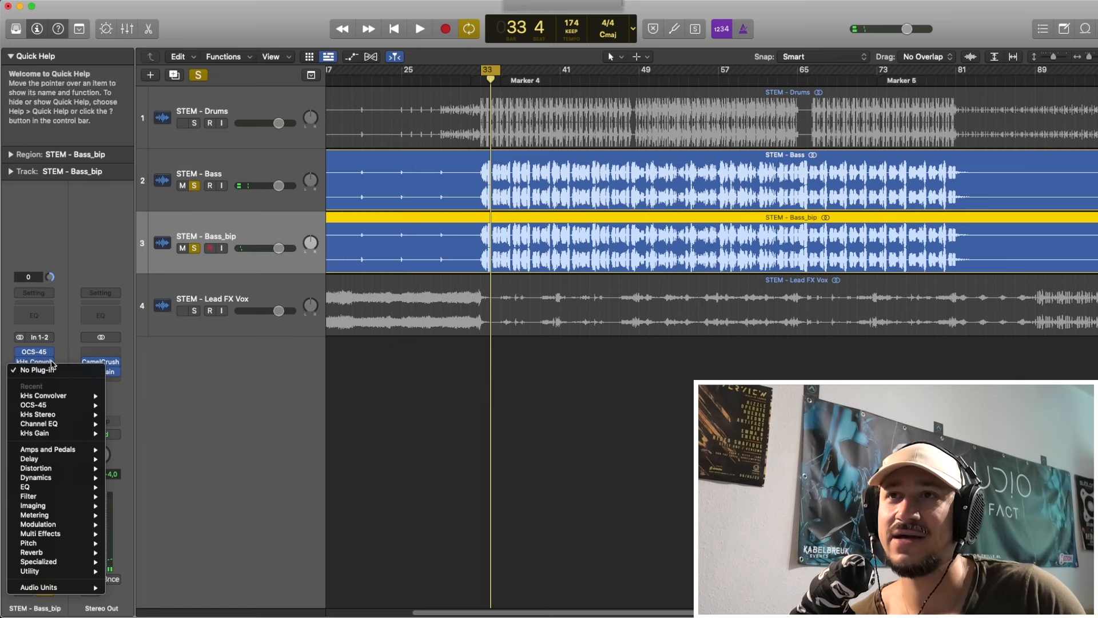
mouse_move(92, 414)
click(128, 415)
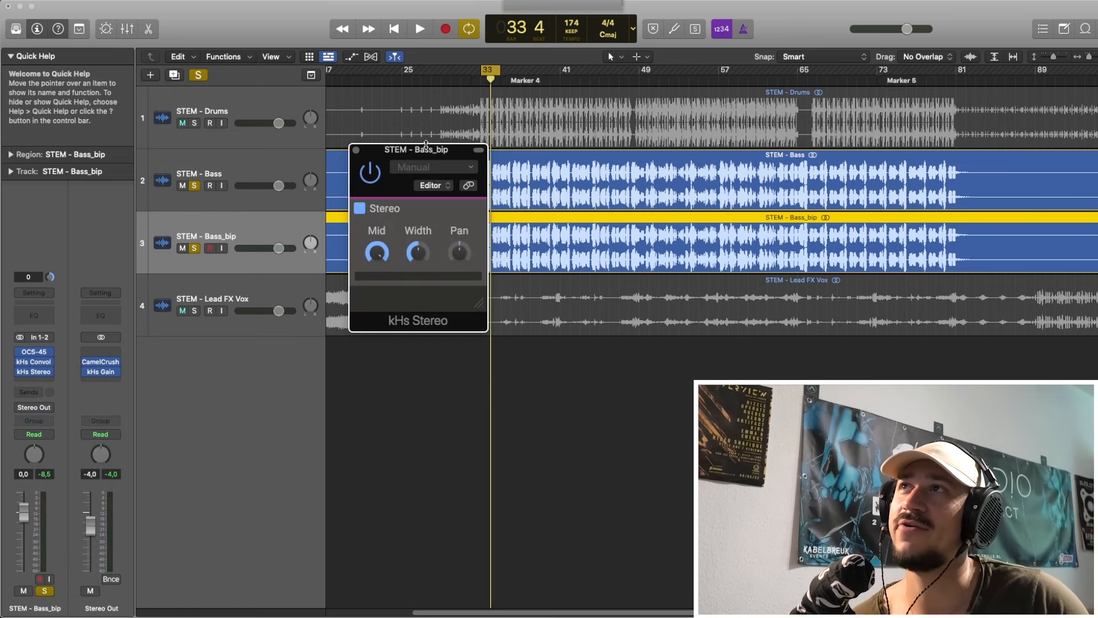
drag(426, 149, 407, 149)
Audition different kHs Stereo widths with both bass tracks, set the width to about 71%, and close the plug-in window.
key(space)
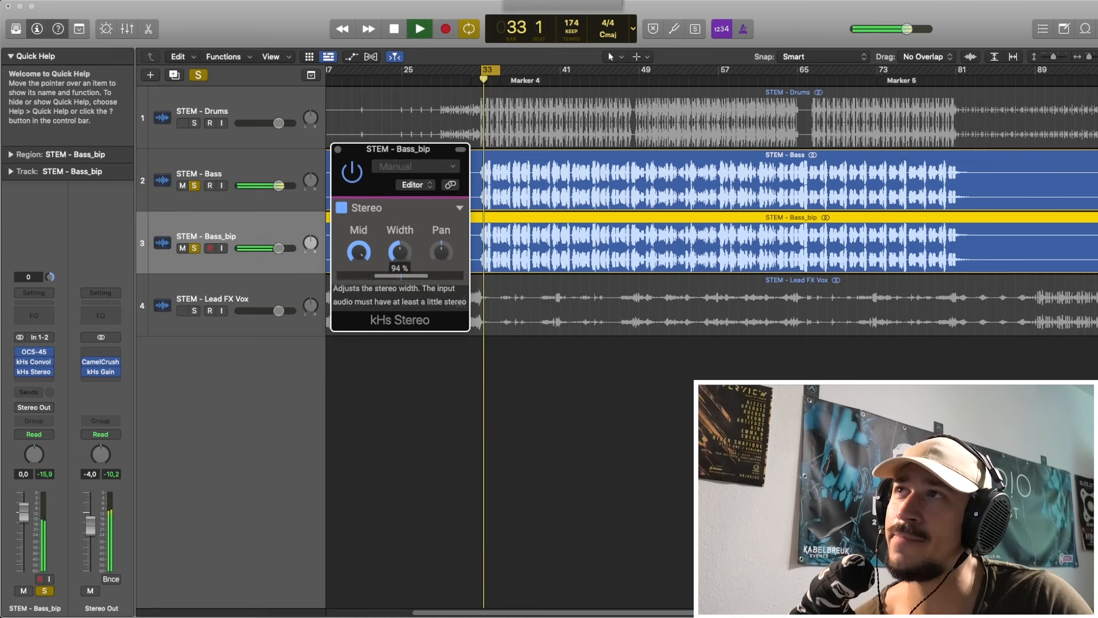
drag(399, 252, 400, 249)
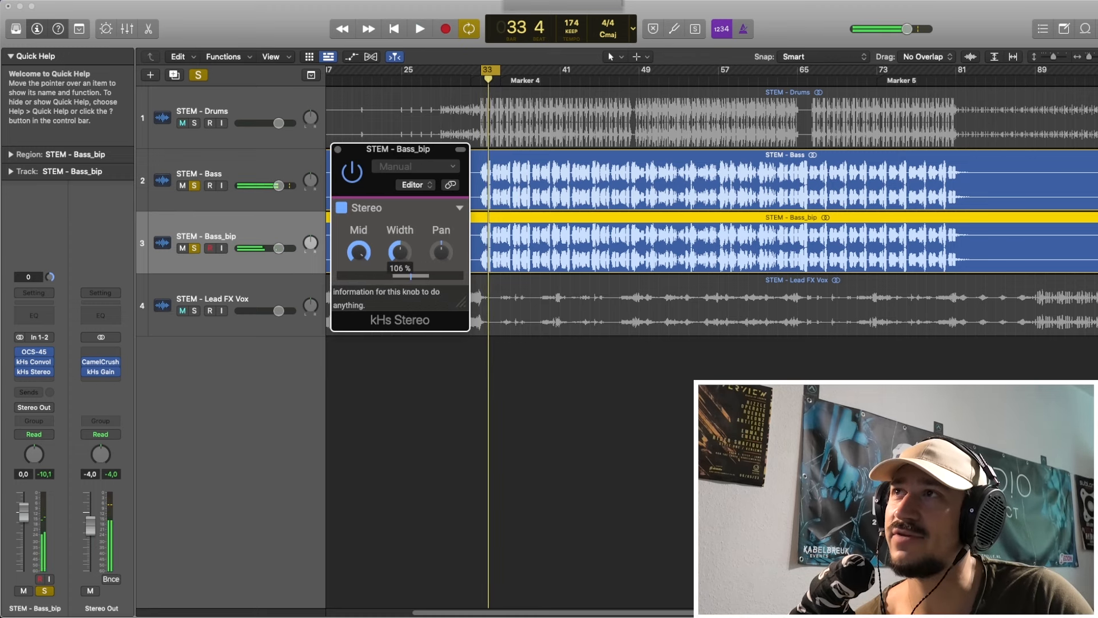
key(space)
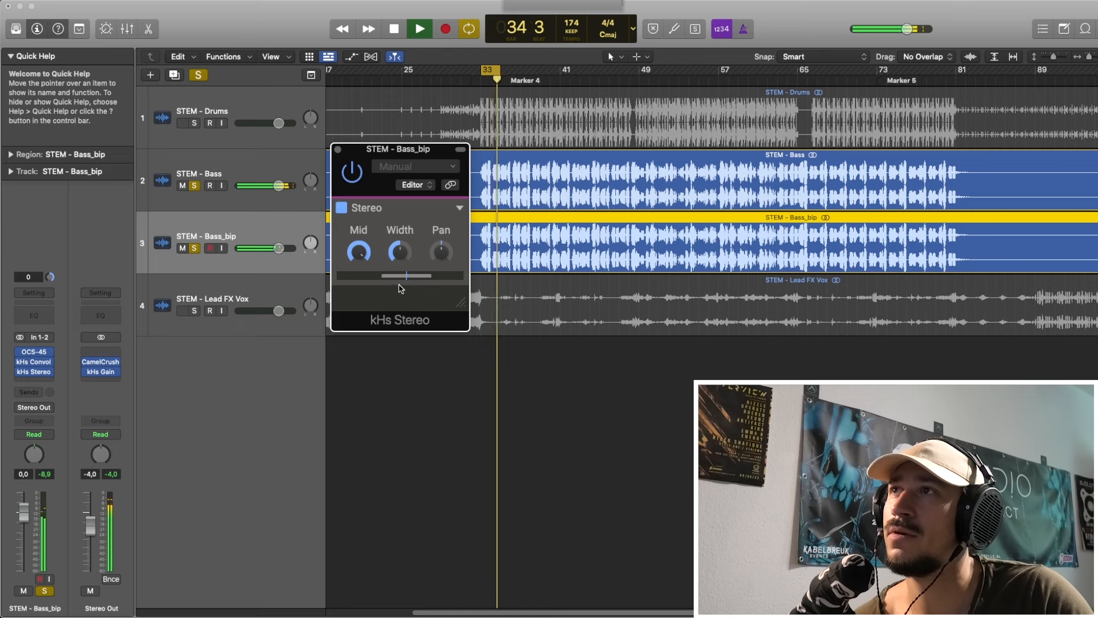
key(space)
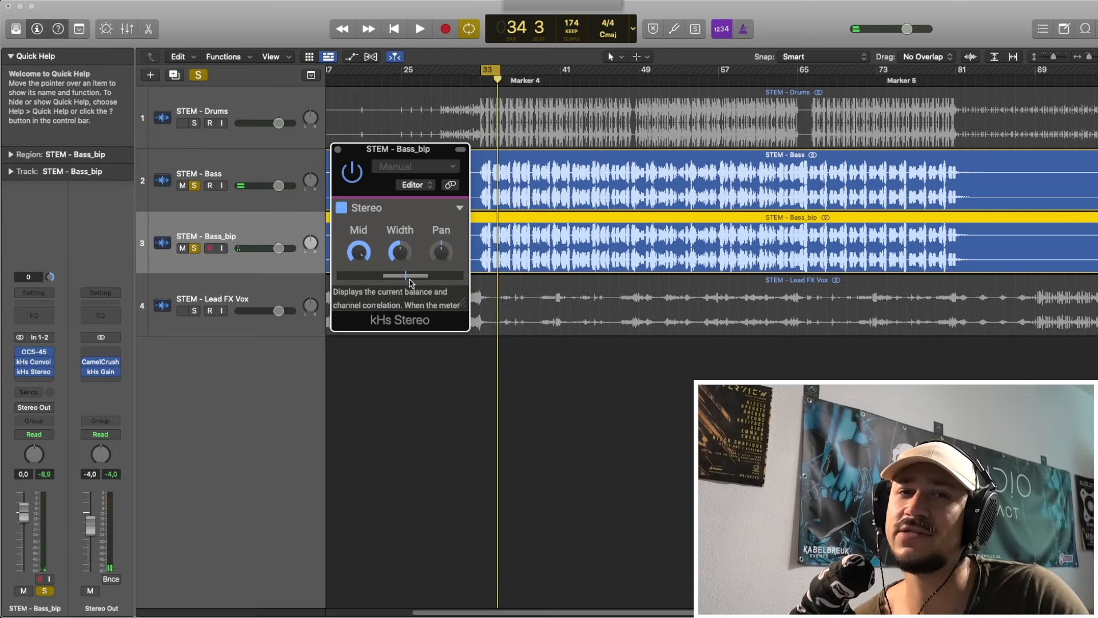
mouse_move(399, 252)
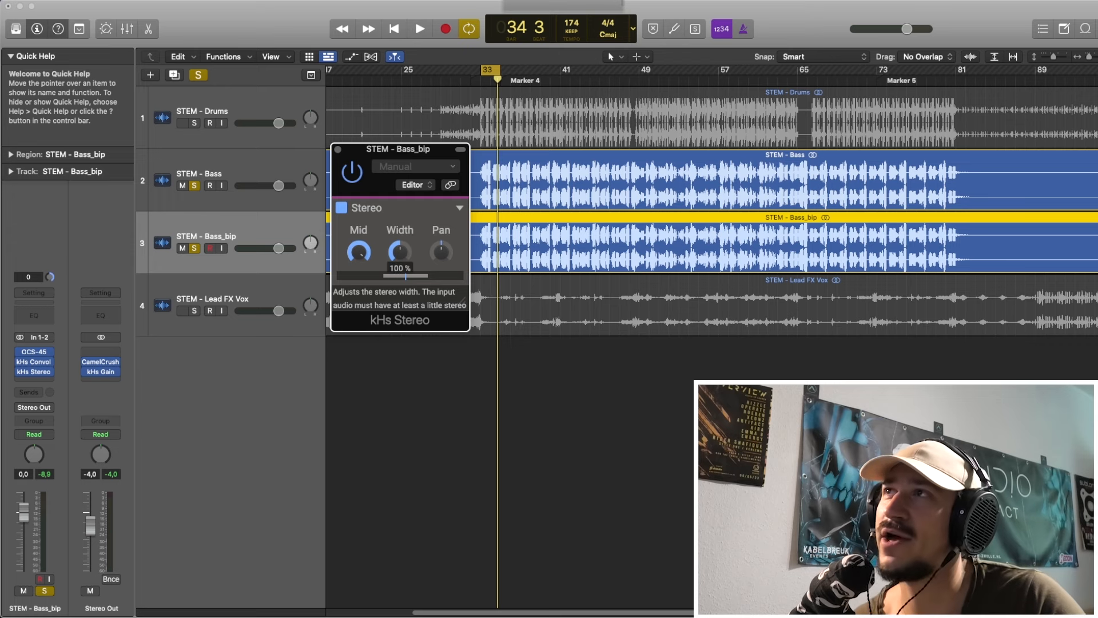
drag(399, 252, 400, 254)
key(space)
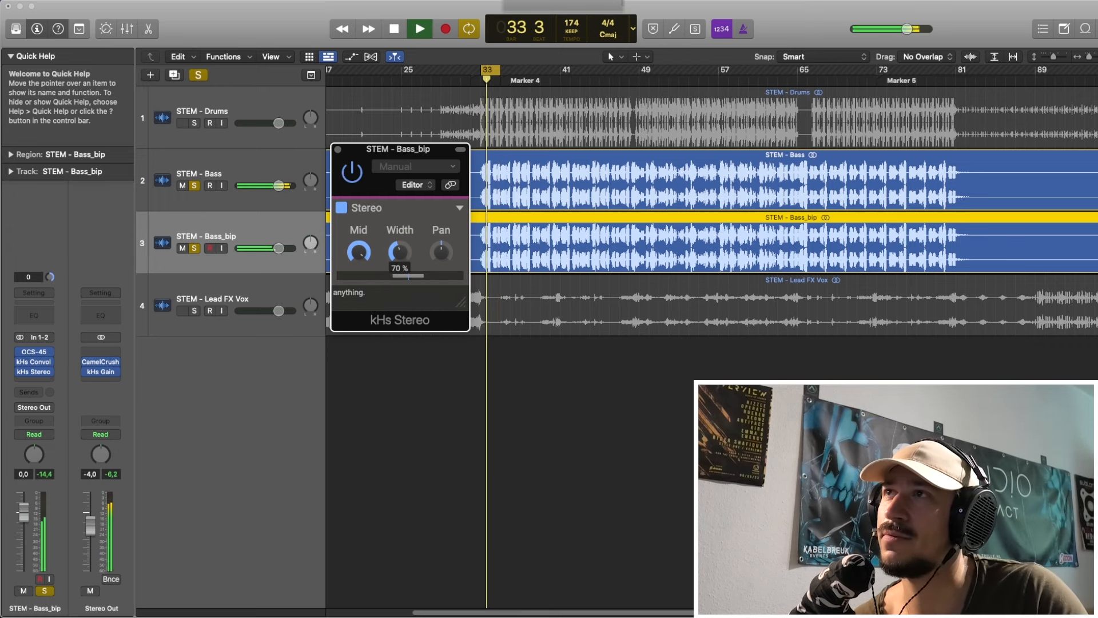
key(space)
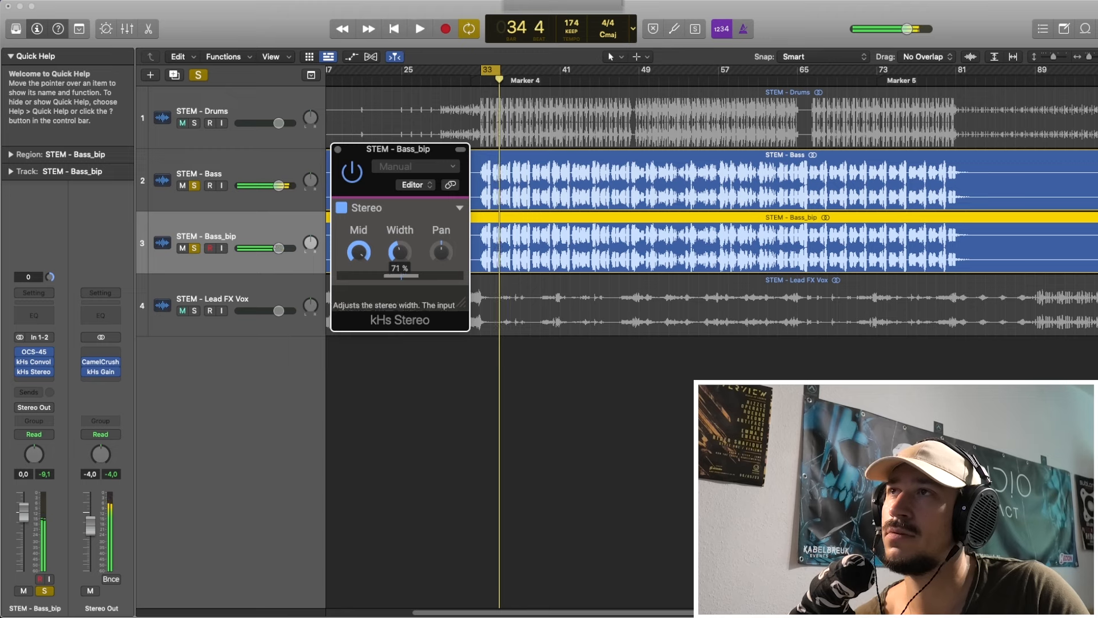
click(338, 151)
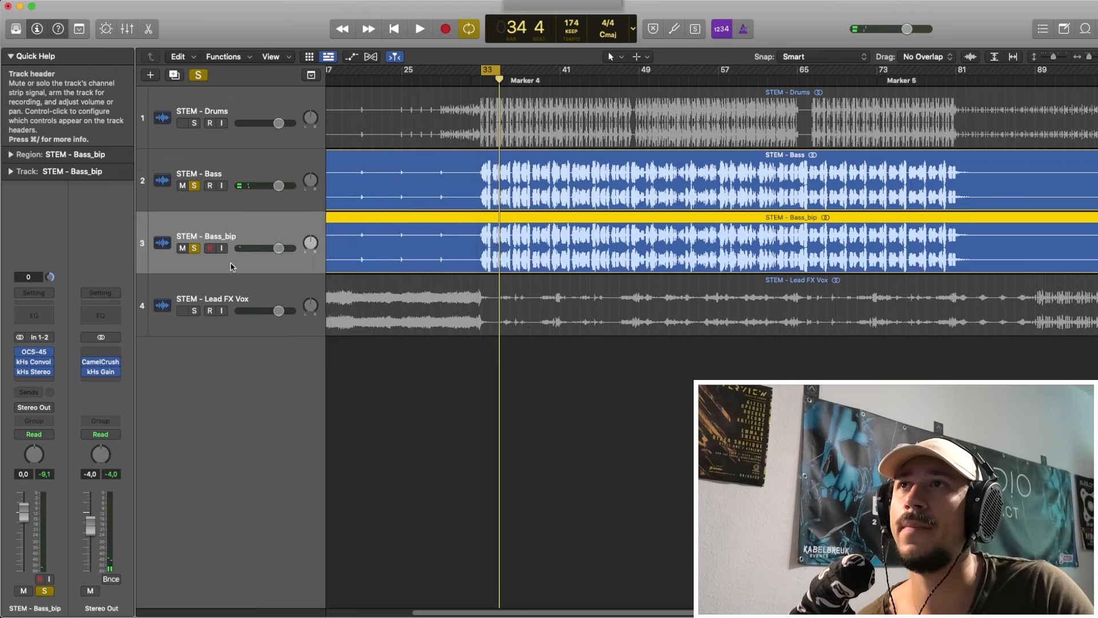
Insert a stereo Channel EQ after kHs Stereo, enable its analyzer, and audition a low cut at 1040 Hz with a 12 dB/Oct slope.
click(35, 382)
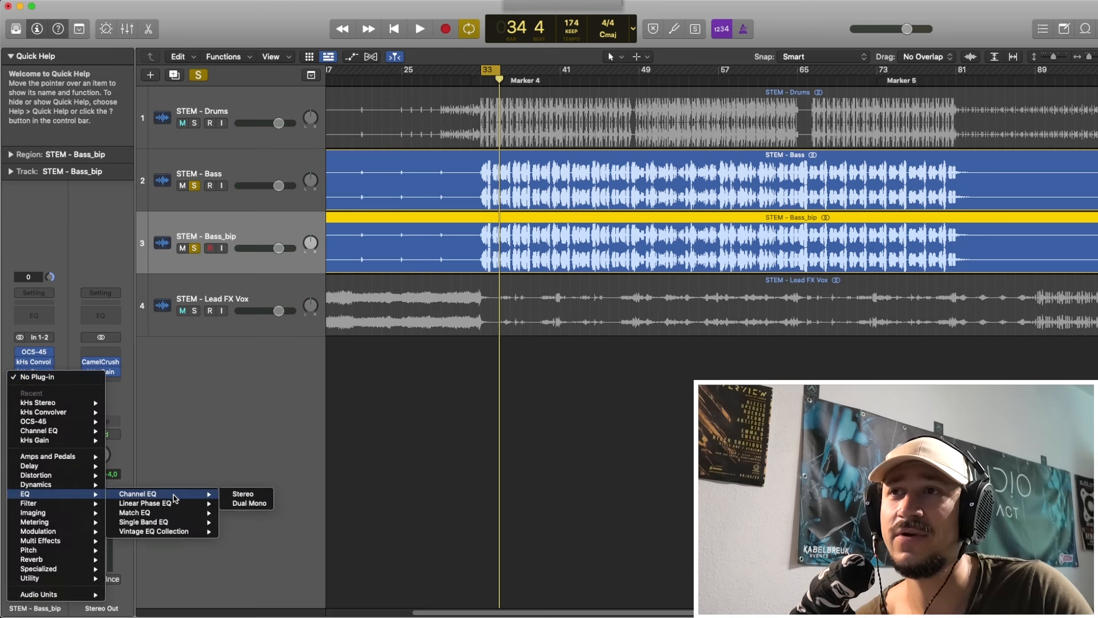
click(400, 421)
drag(393, 392, 393, 409)
drag(507, 314, 680, 337)
key(space)
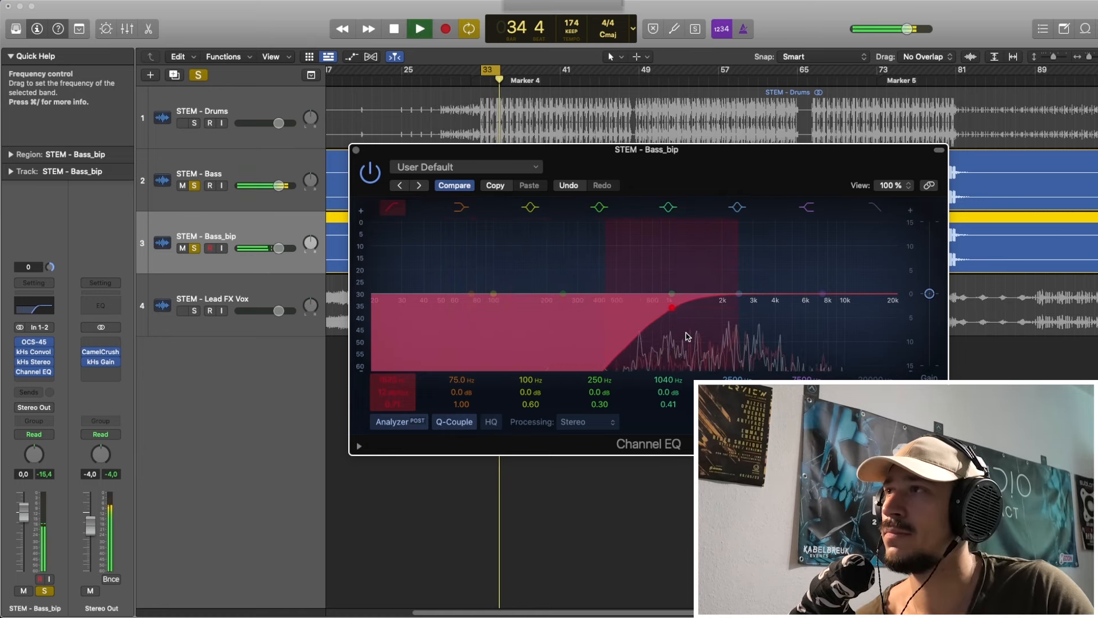
key(space)
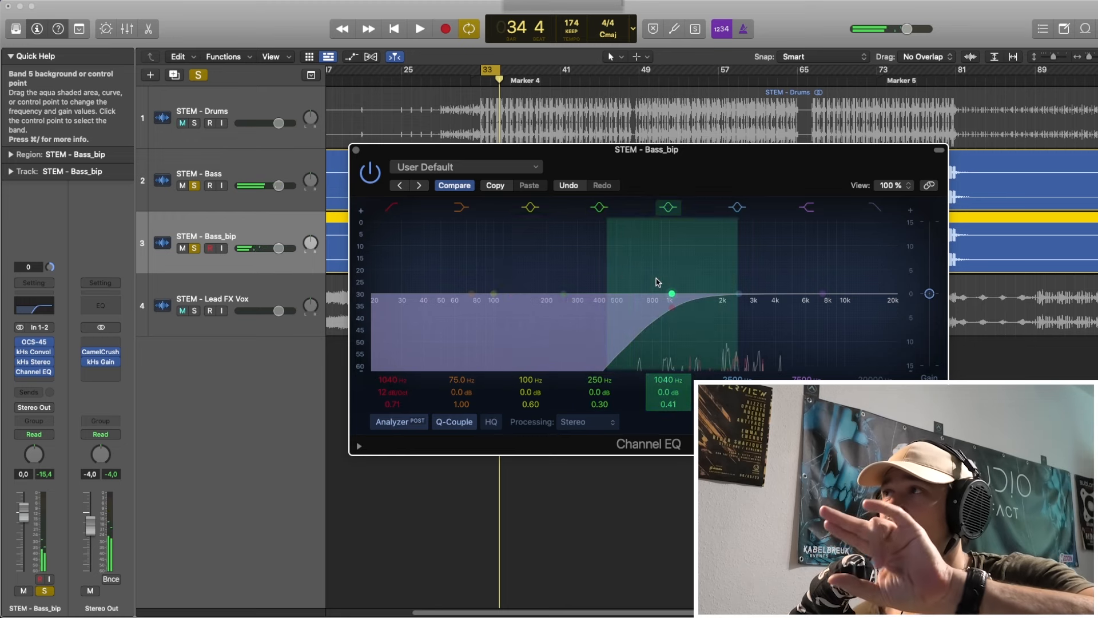
Try boosting EQ band 5 by 2.1 dB at 432 Hz and lowering band 6's frequency, switch both bands off, and close the EQ.
drag(654, 281, 586, 268)
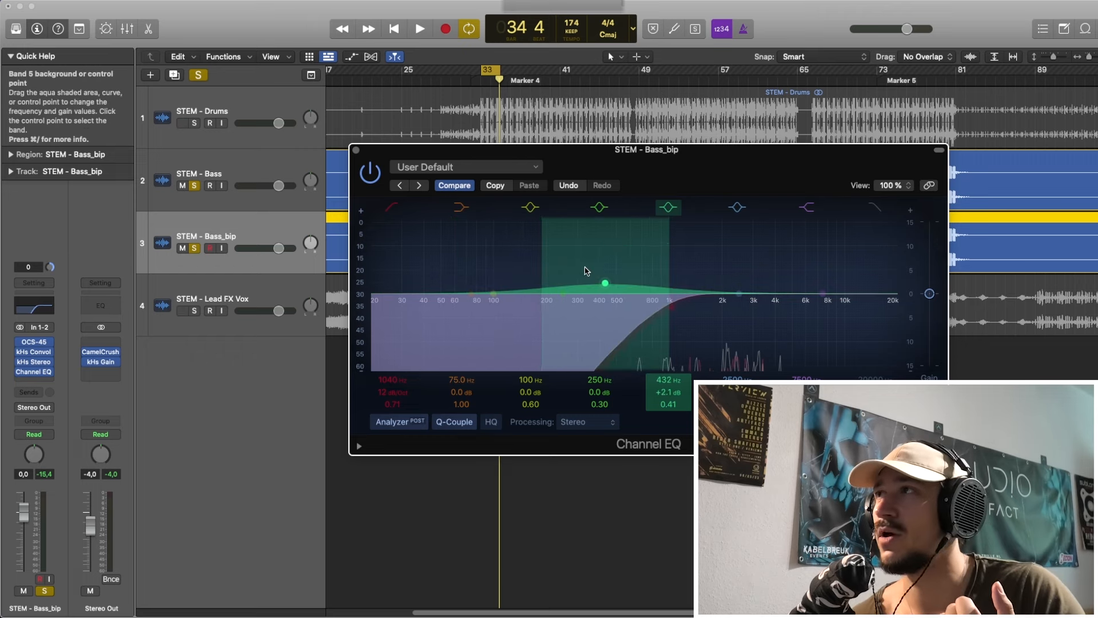
click(670, 208)
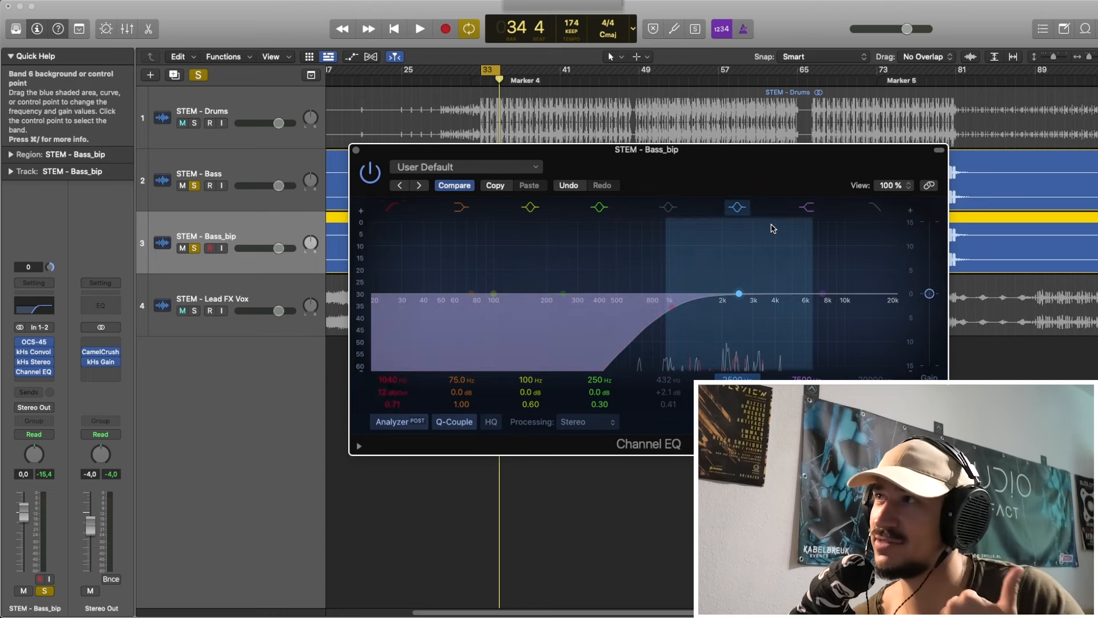
drag(771, 234, 631, 244)
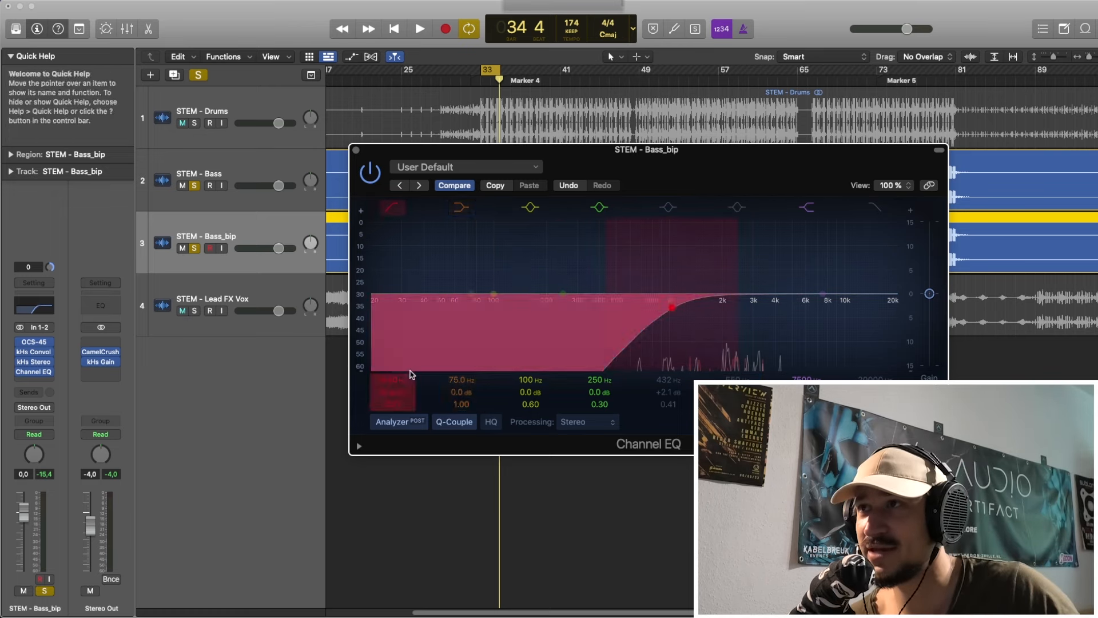
click(355, 150)
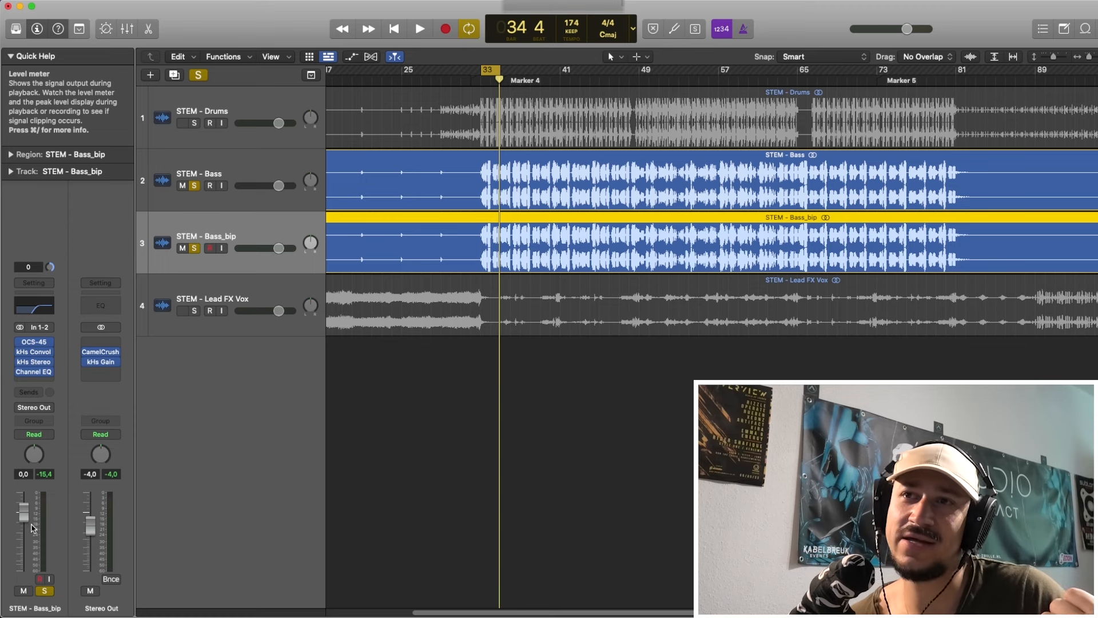
Lower the STEM - Bass_bip track's volume to -8.0 dB and audition it with the original bass.
drag(24, 513, 24, 519)
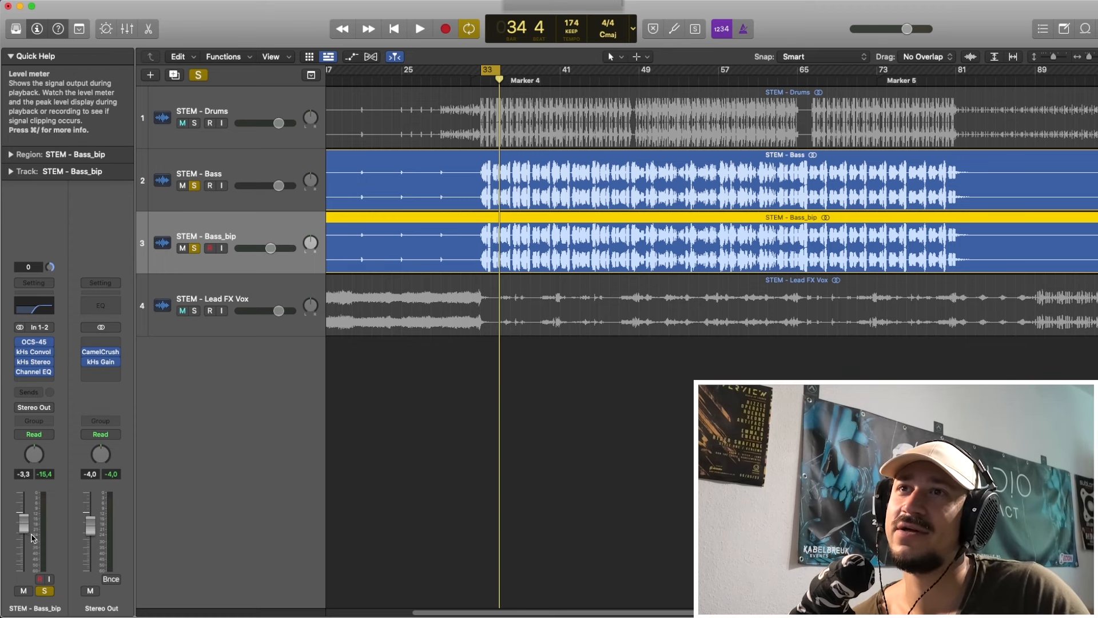
drag(24, 522, 24, 535)
key(space)
key(space)
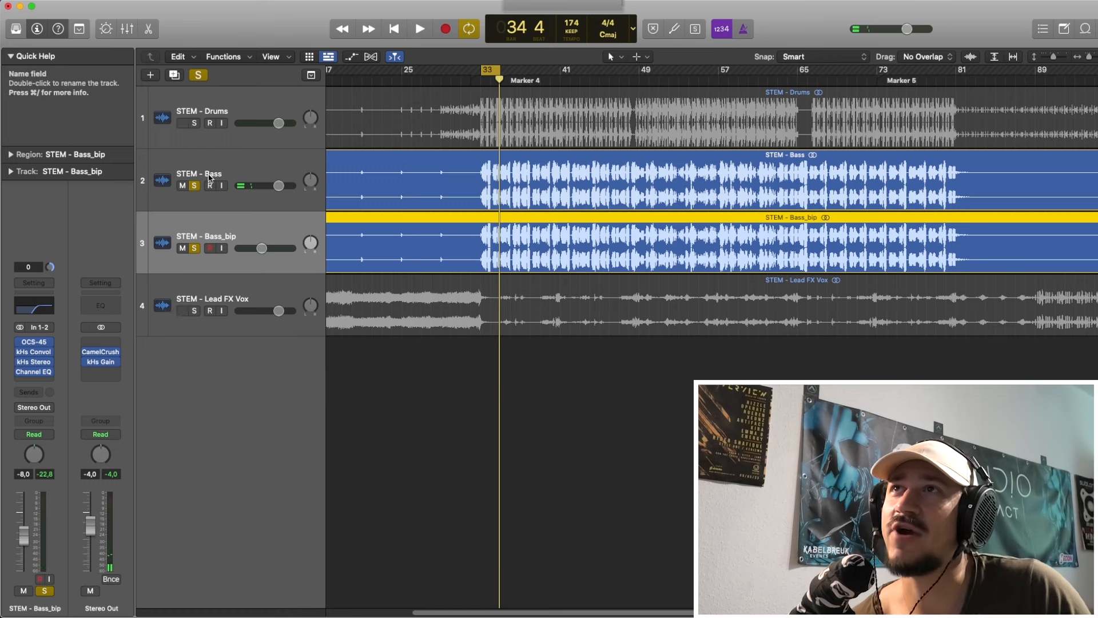
Turn off solo on both bass tracks and select all regions in the arrangement.
click(194, 186)
key(super+a)
scroll(507, 199, left, 5)
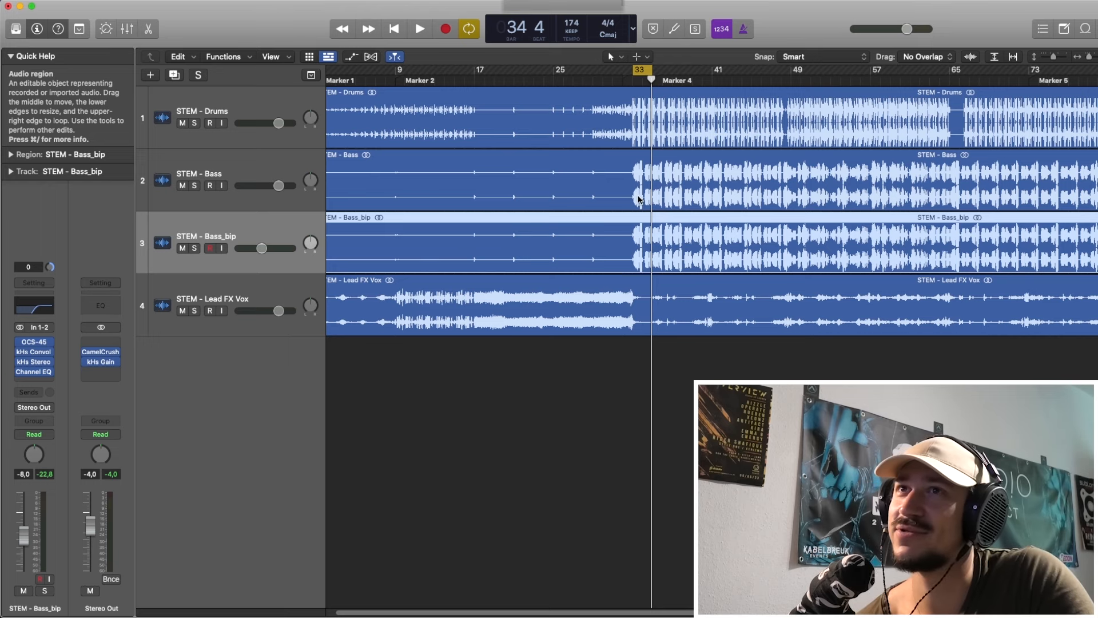
Review the STEM - Bass channel strip and STEM - Bass_bip's OCS-45, kHs Convolver, kHs Stereo and Channel EQ settings, and reset the peak level displays.
click(290, 167)
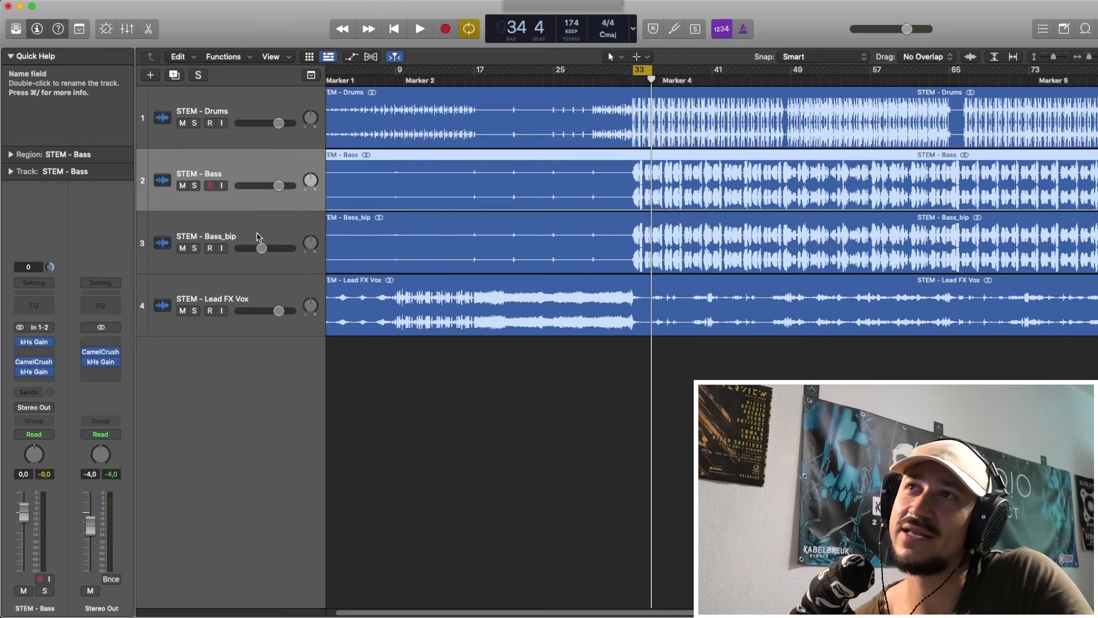
click(254, 232)
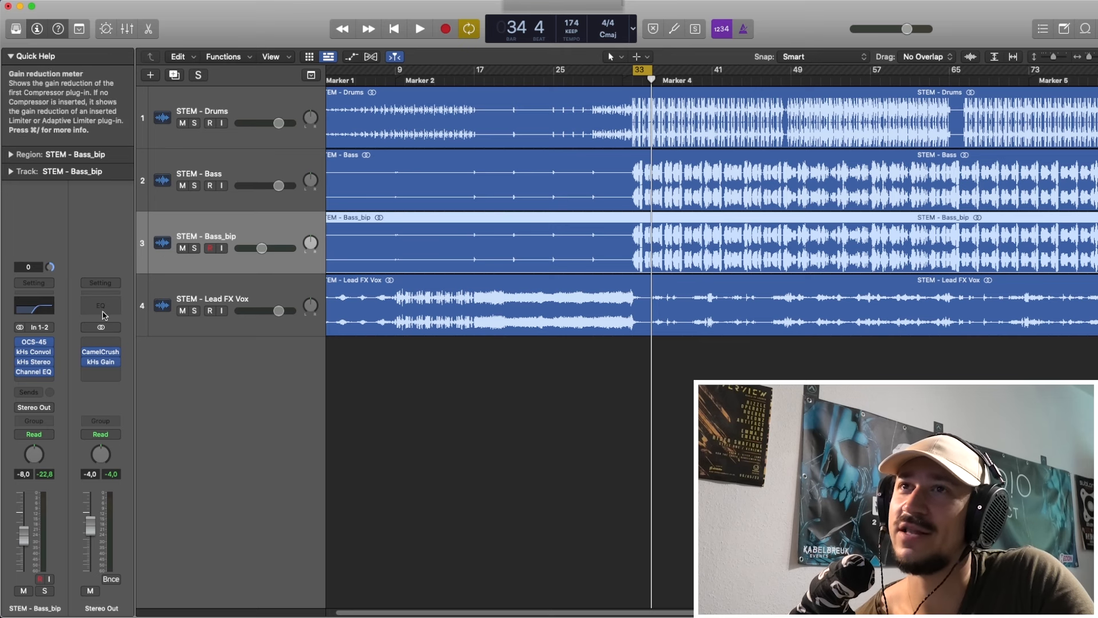
click(37, 343)
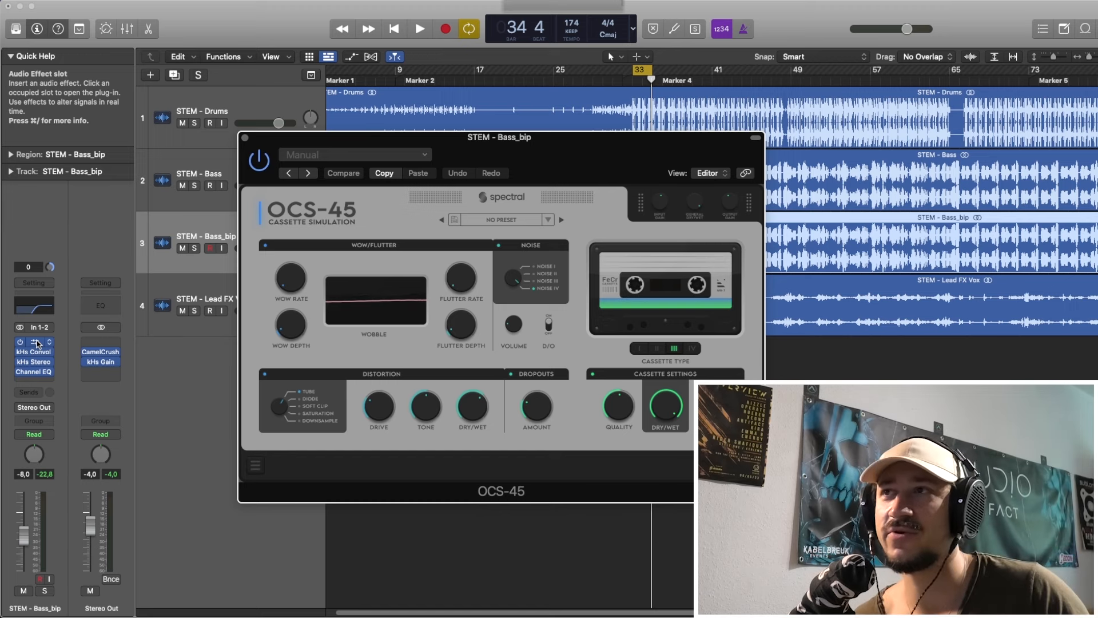
click(244, 138)
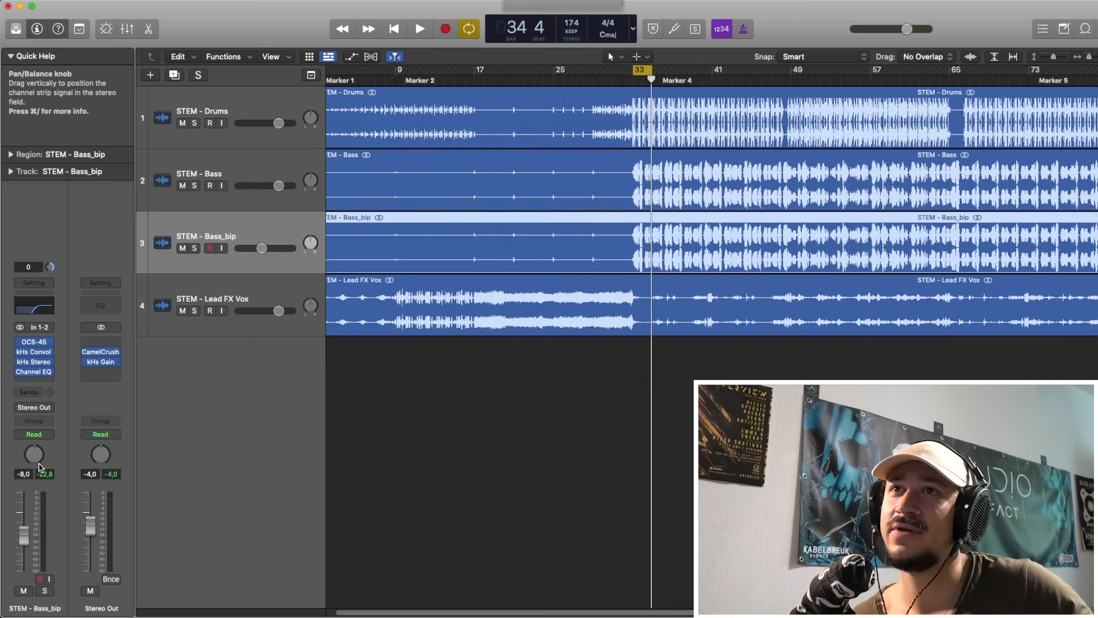
click(39, 351)
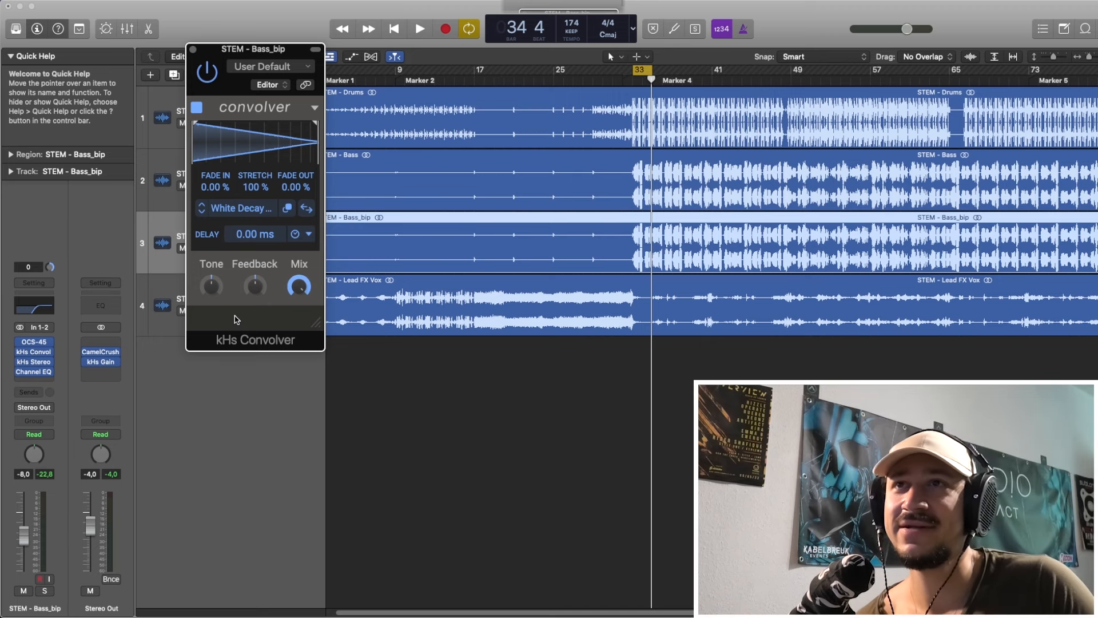
click(193, 48)
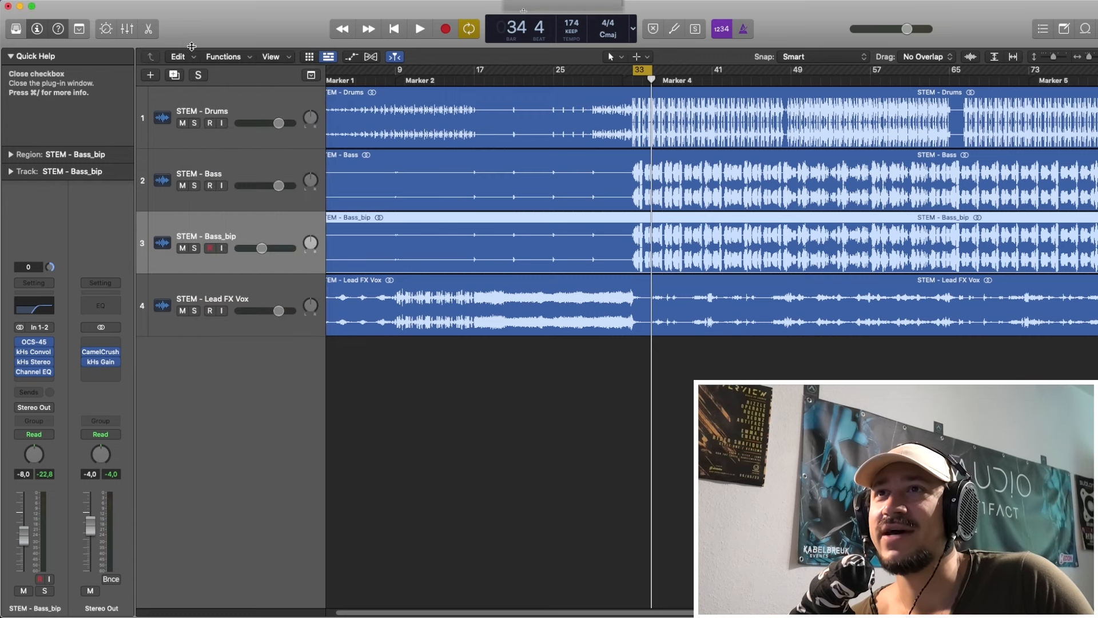
click(35, 362)
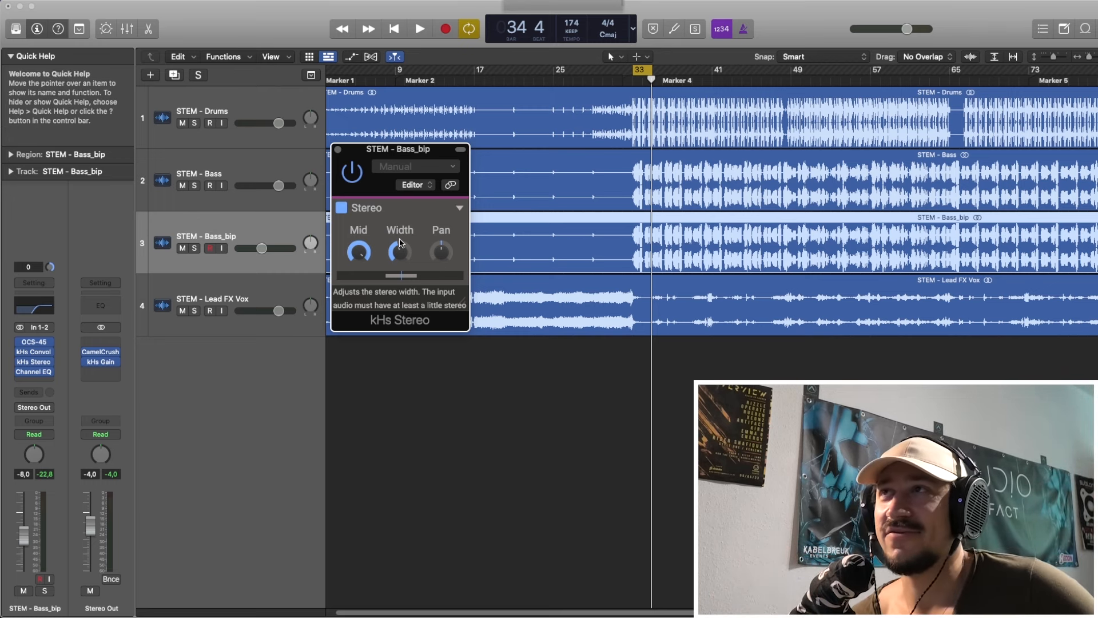
click(337, 150)
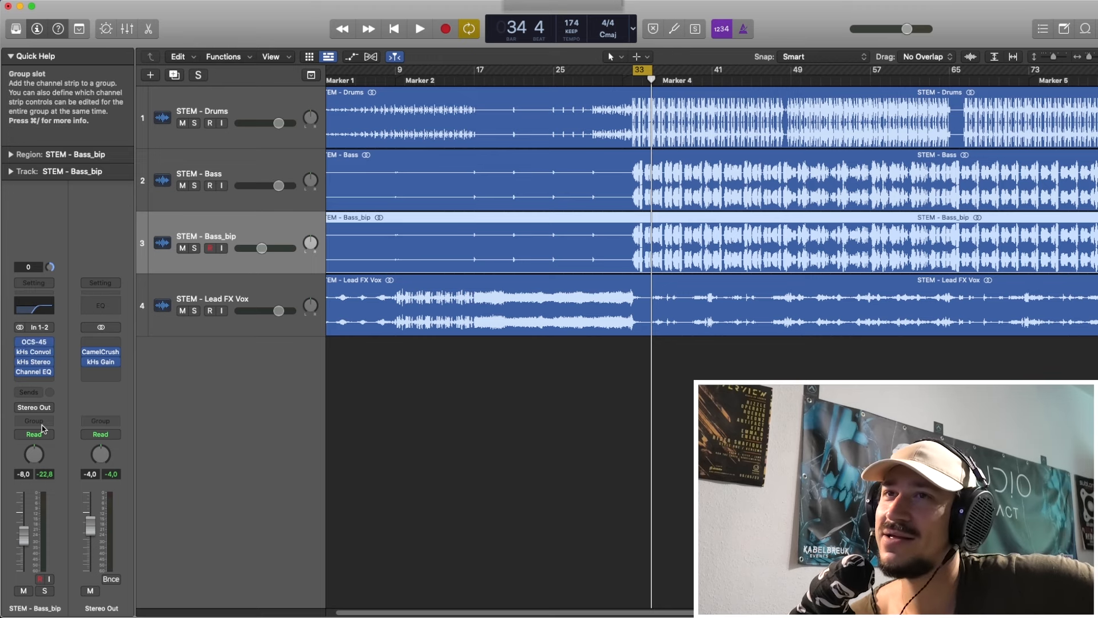
click(35, 372)
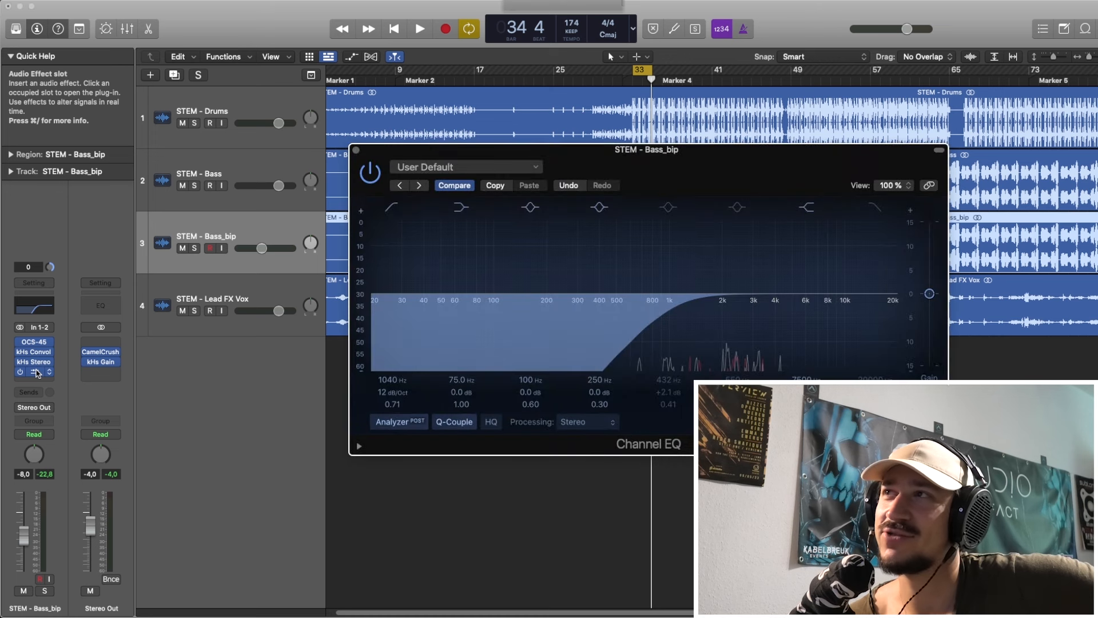
click(34, 373)
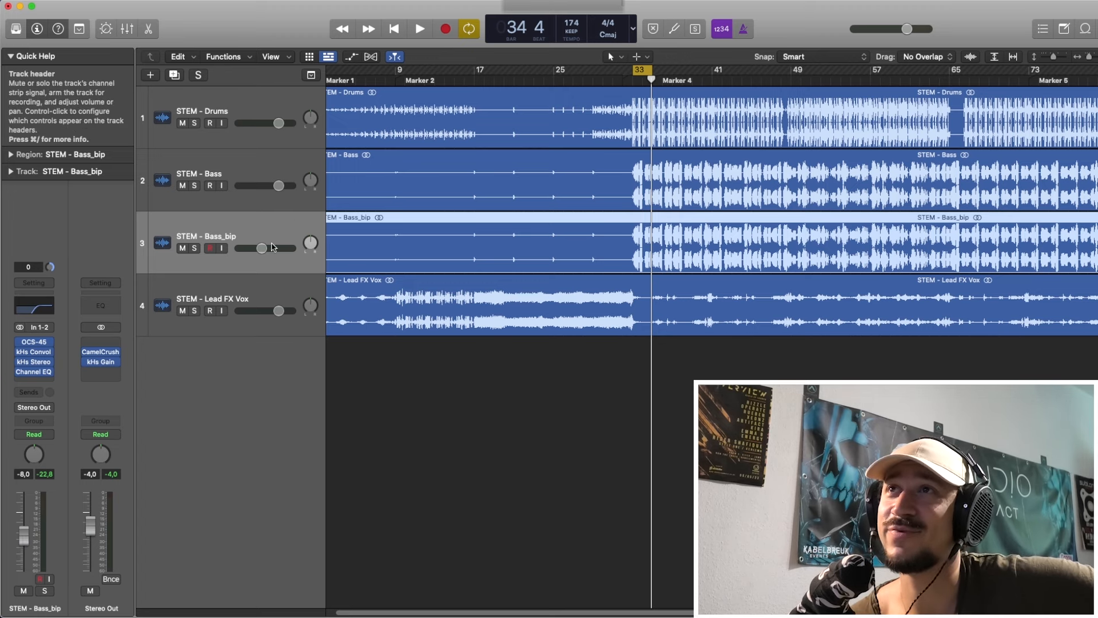
click(40, 475)
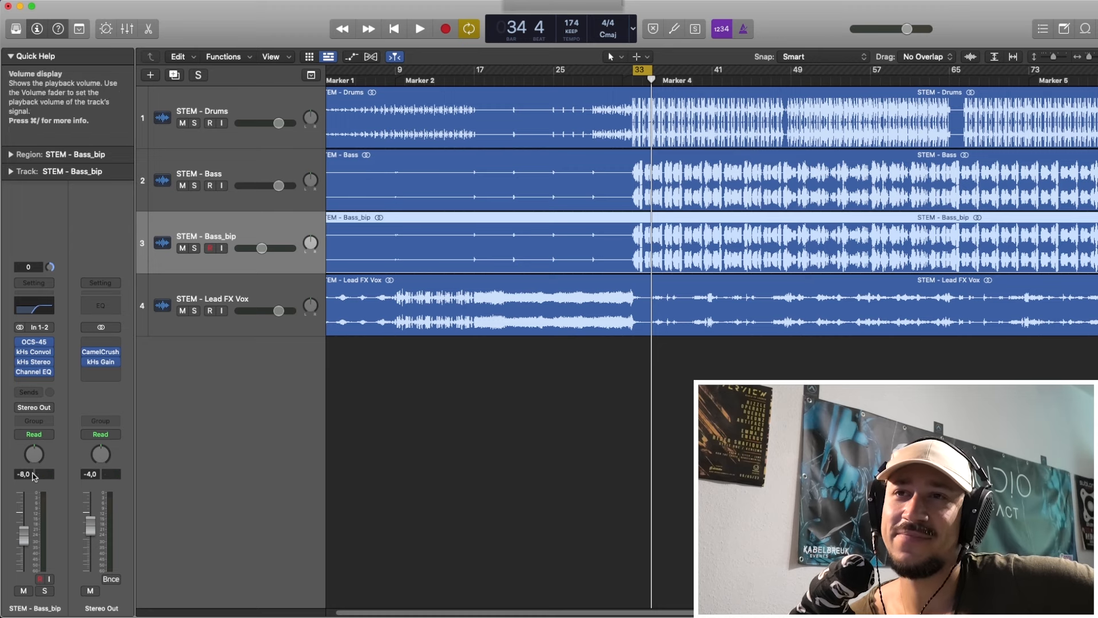